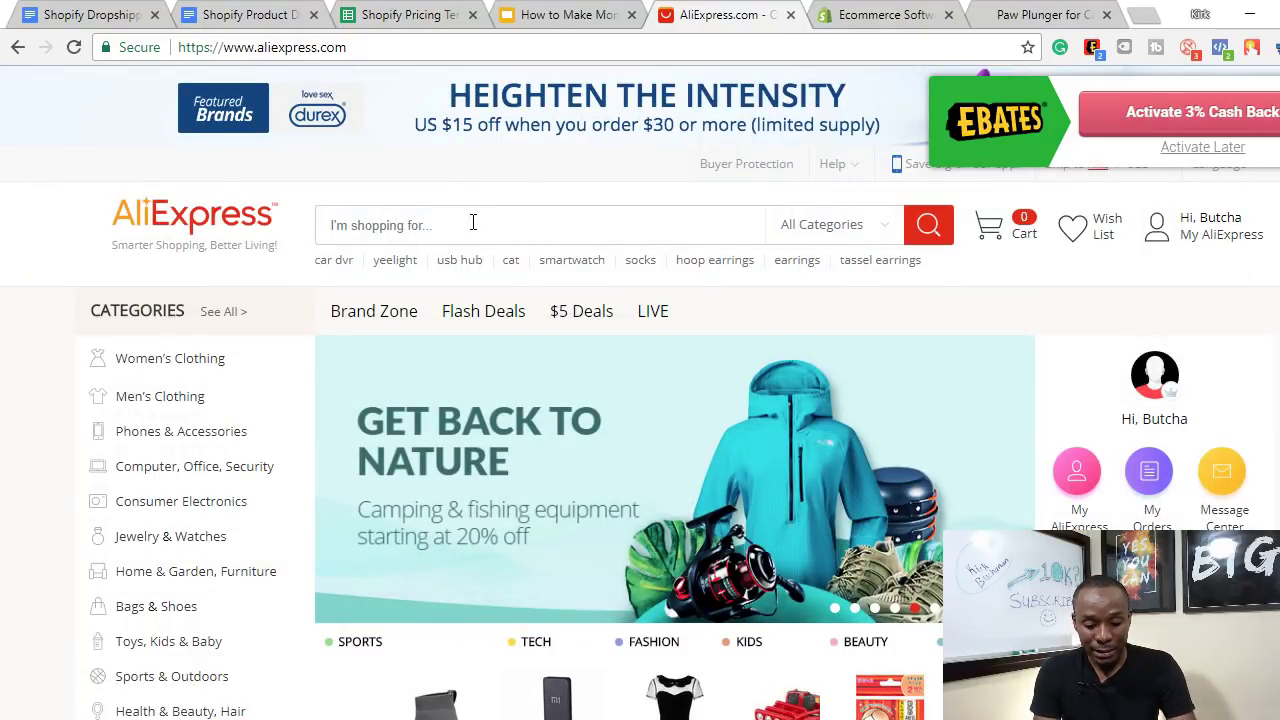
- Search AliExpress for 'sunglasses' via the suggestion and glance at the top listings
type("sun")
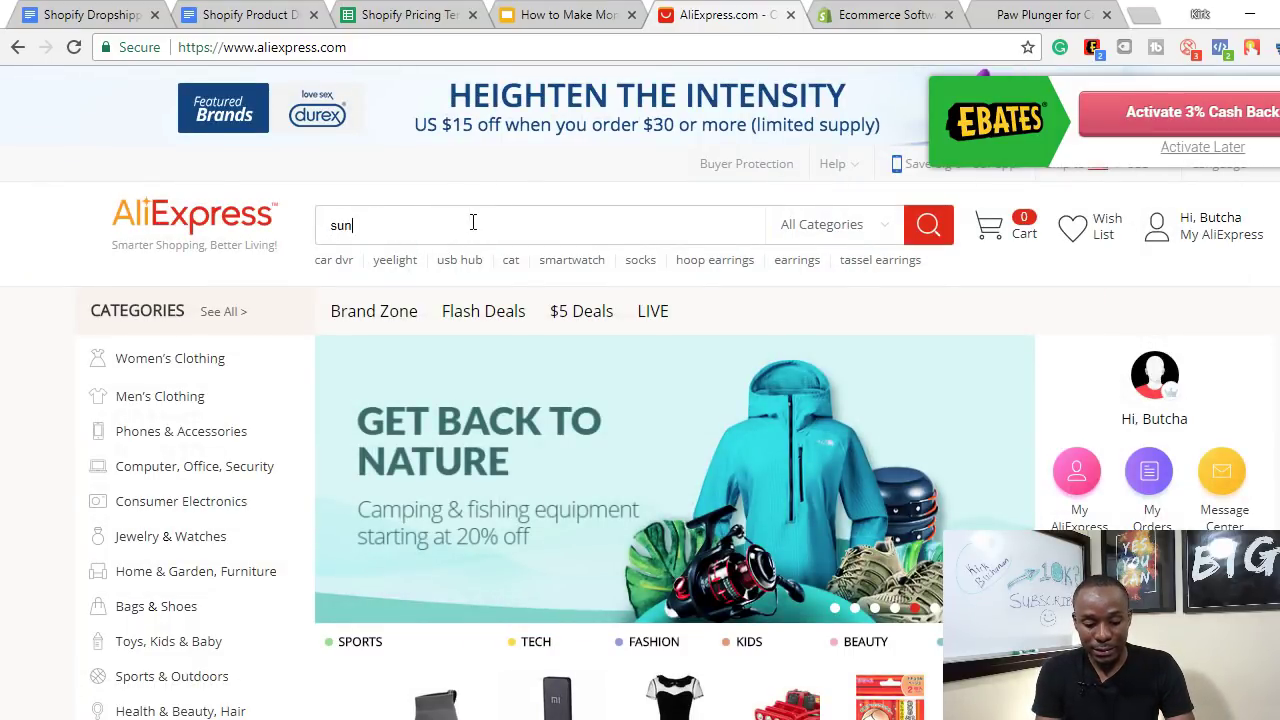
type("glass")
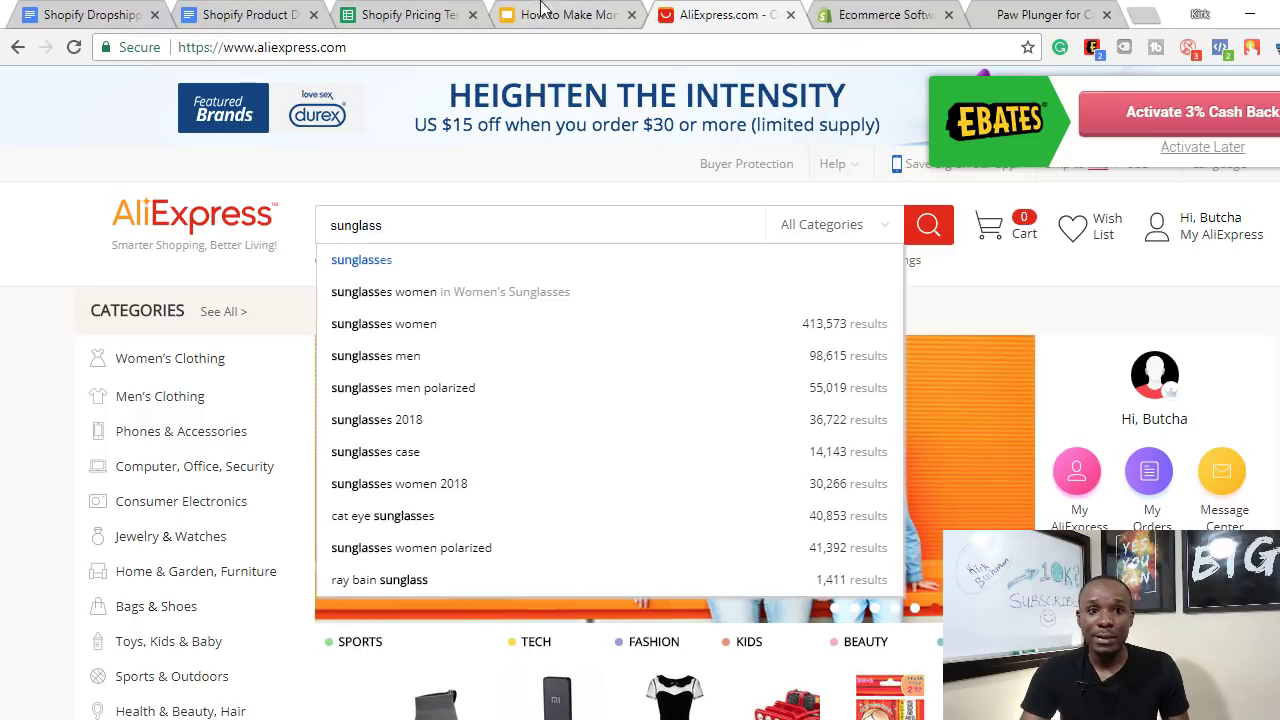
left_click(420, 262)
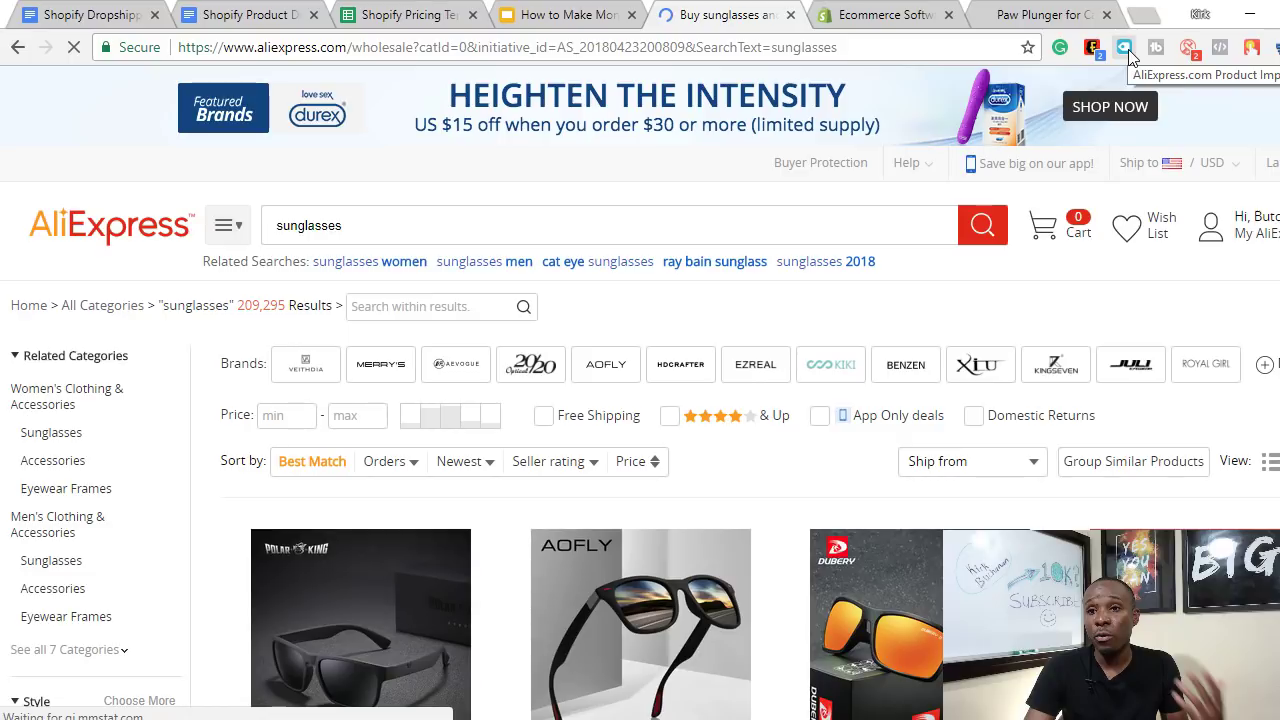
scroll(614, 432, "down", 3)
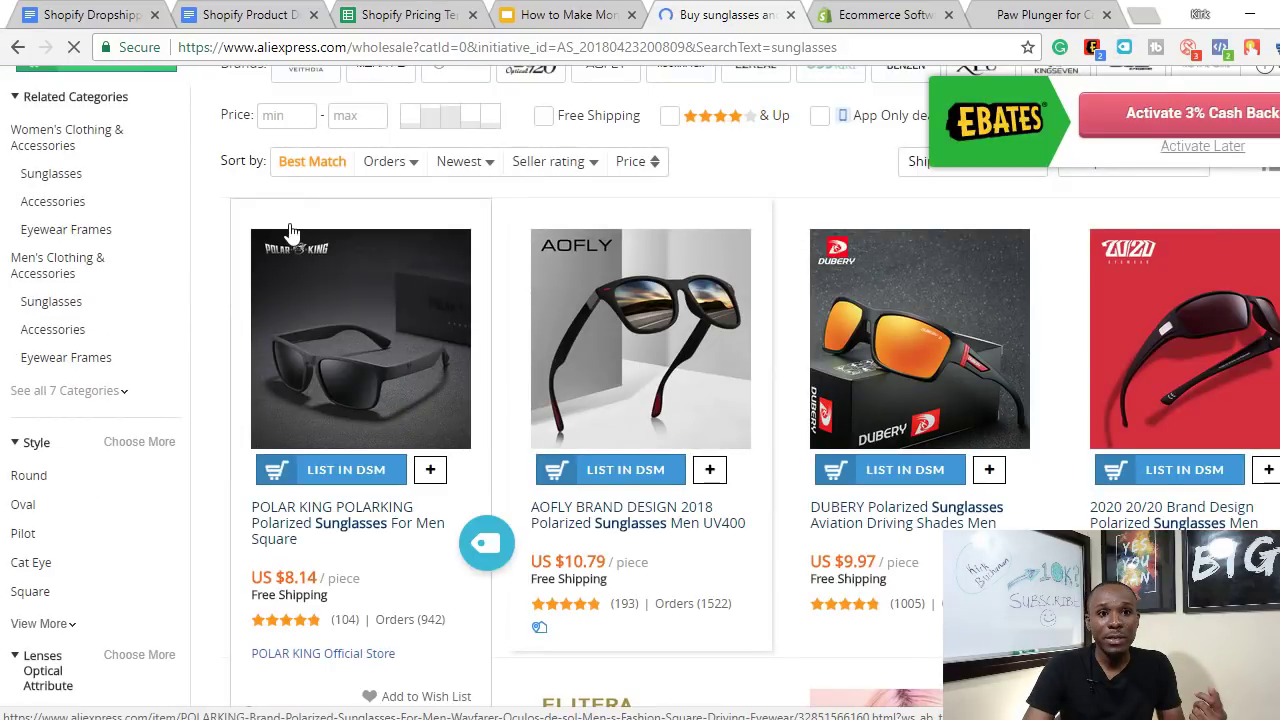
scroll(469, 204, "up", 3)
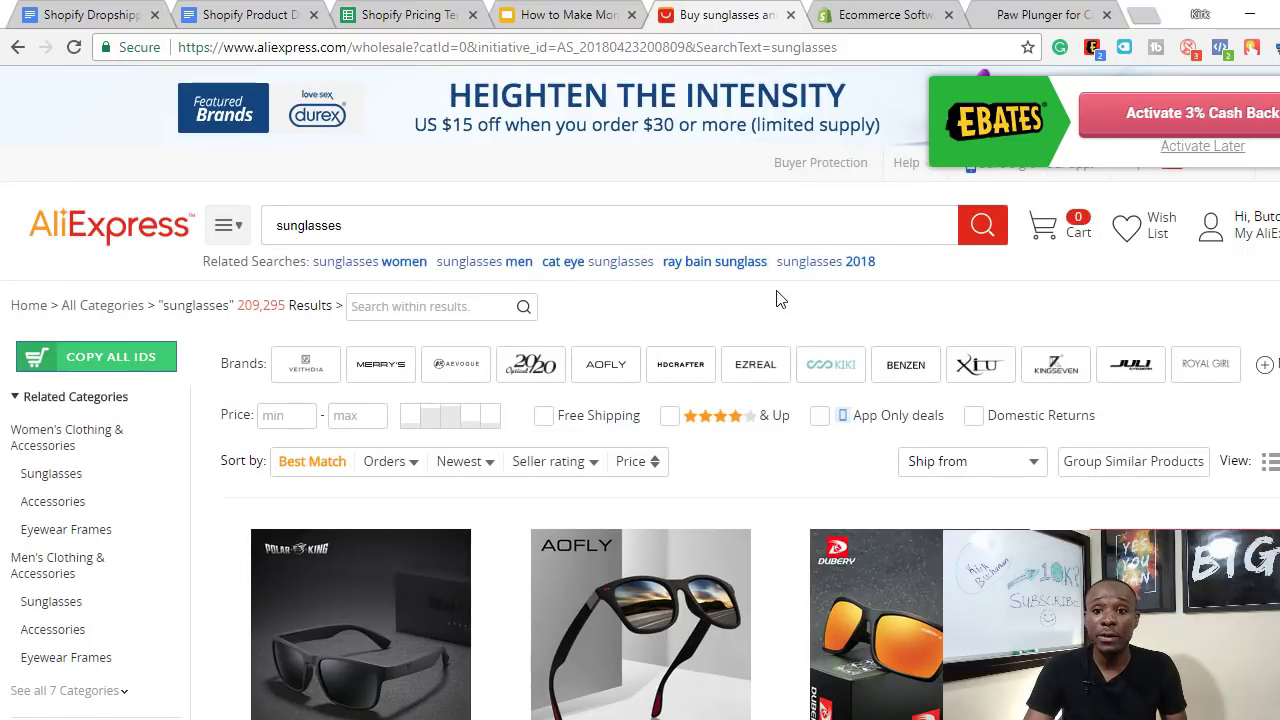
scroll(1029, 250, "down", 8)
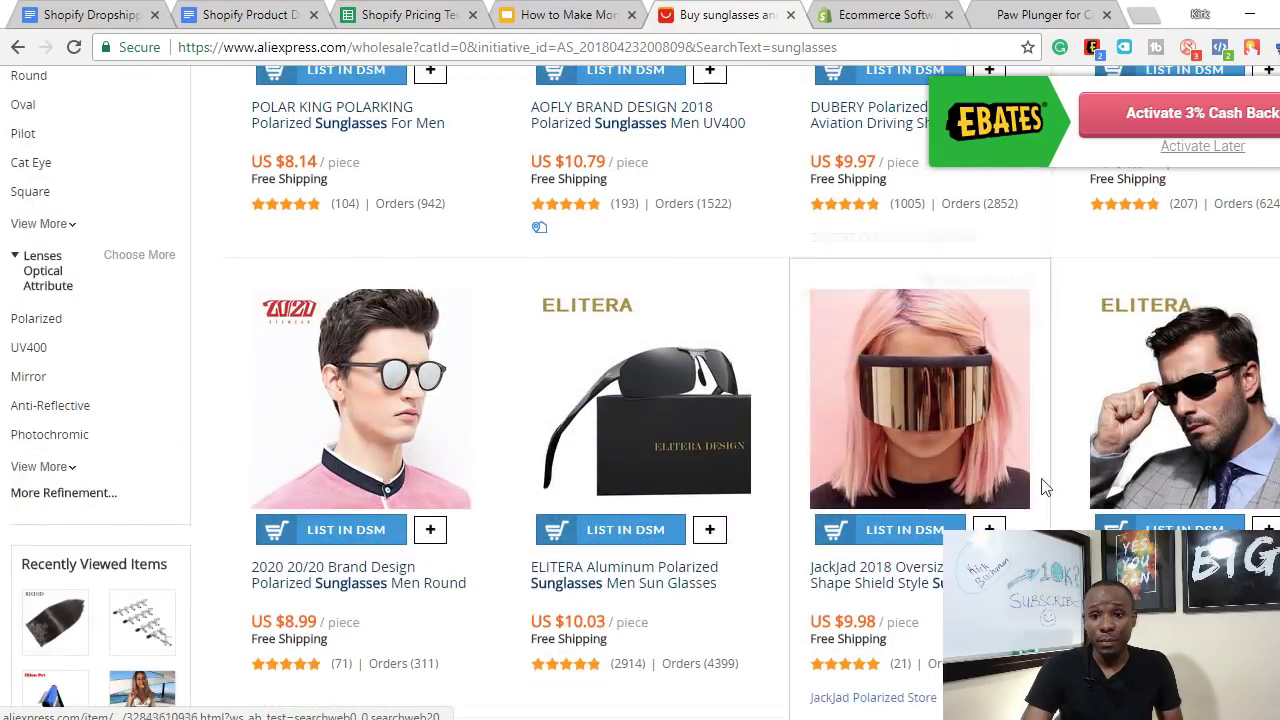
scroll(1042, 480, "up", 5)
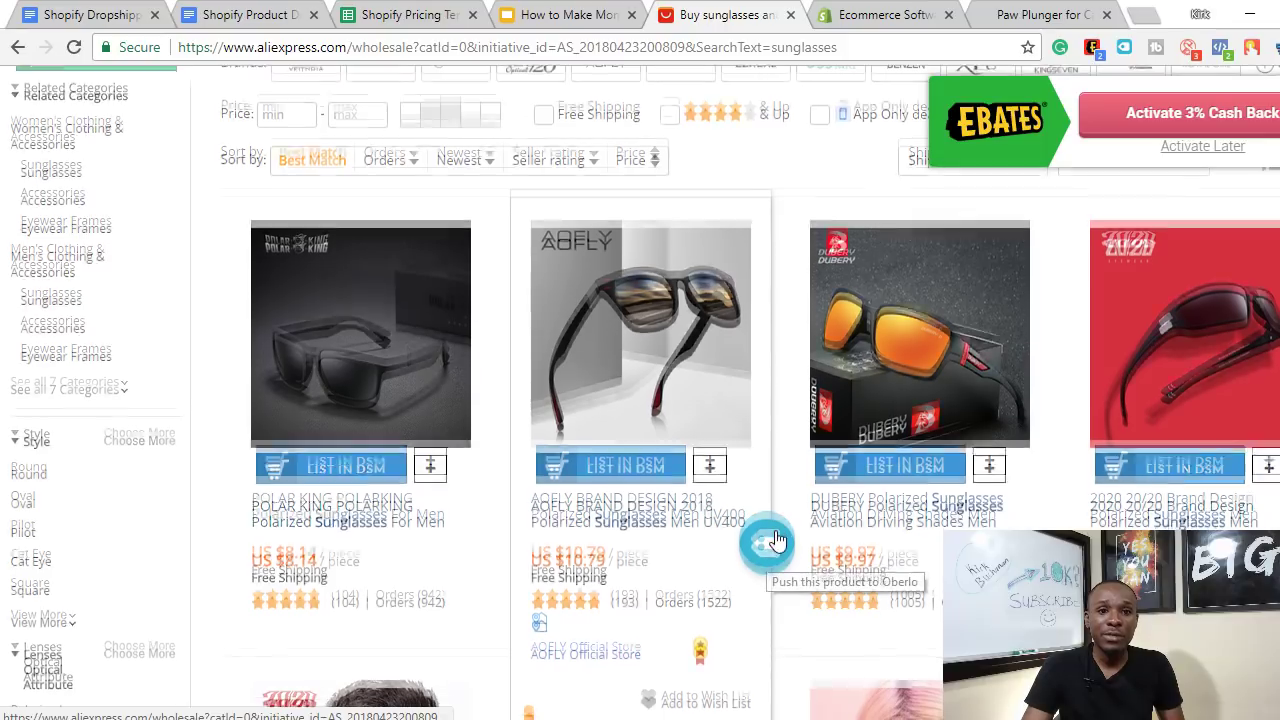
- Scroll through the polarized sunglasses results, comparing prices and order counts
scroll(778, 541, "down", 5)
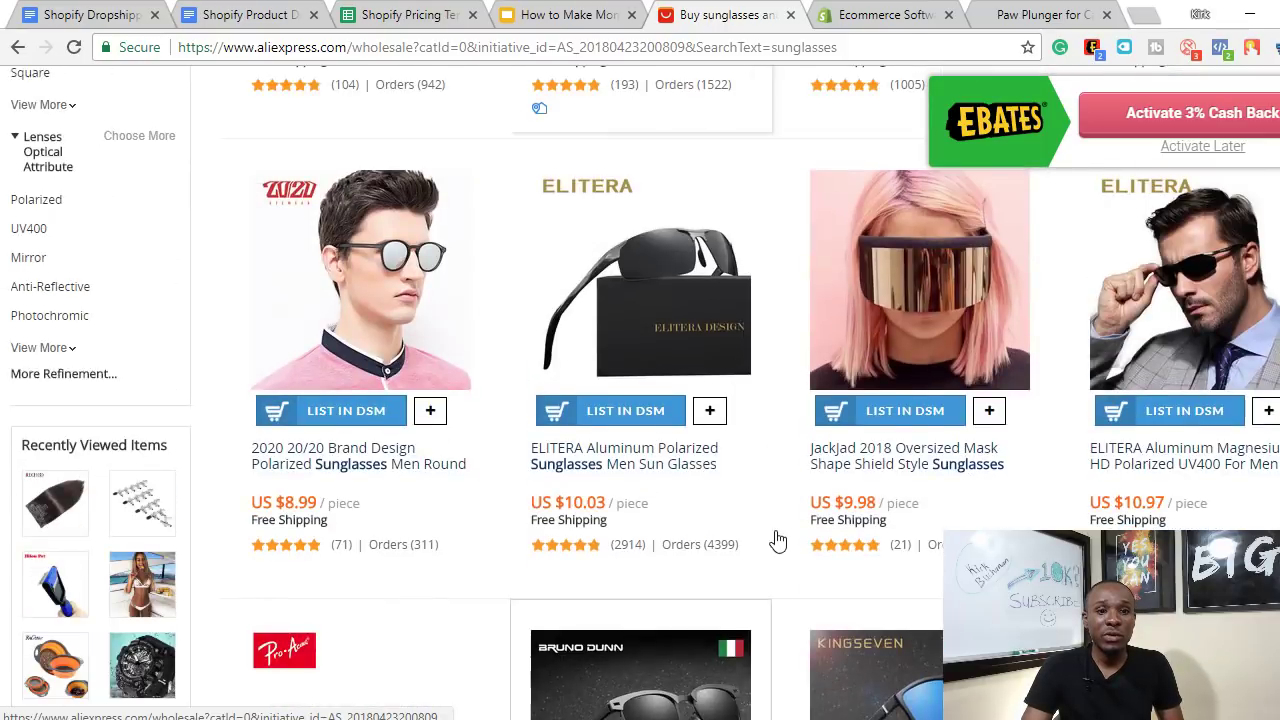
scroll(778, 541, "down", 10)
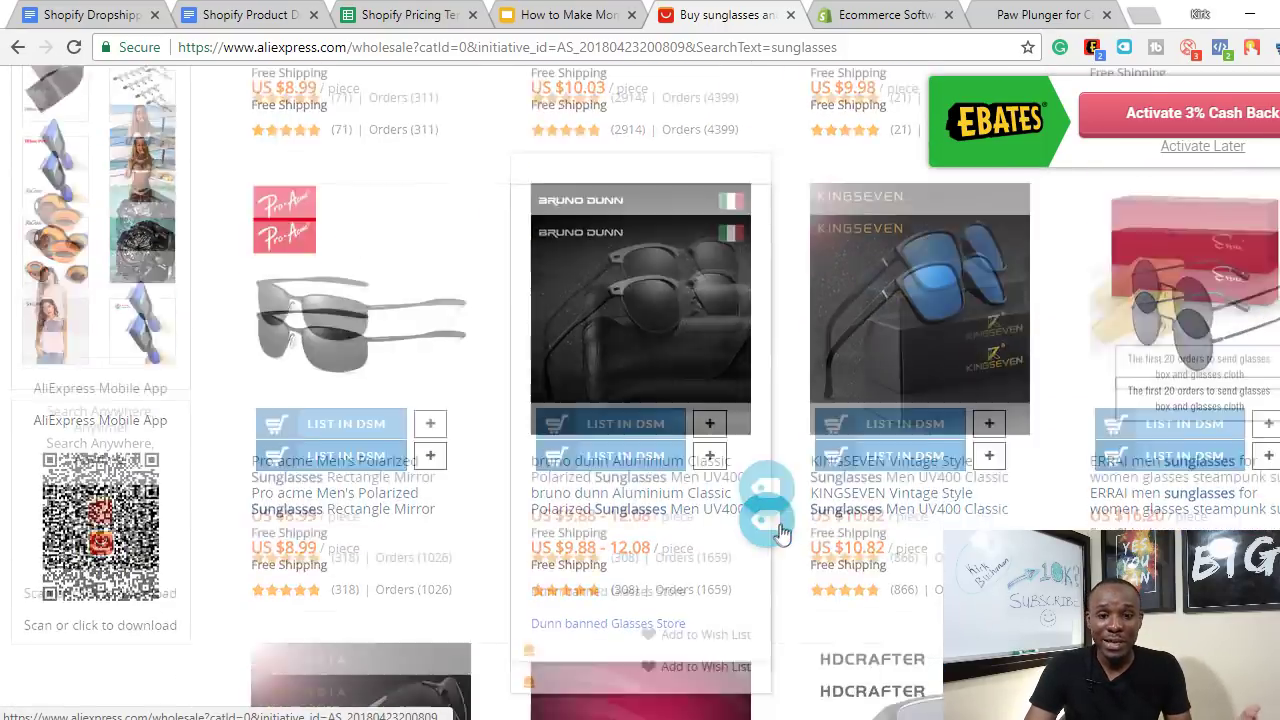
scroll(773, 538, "down", 6)
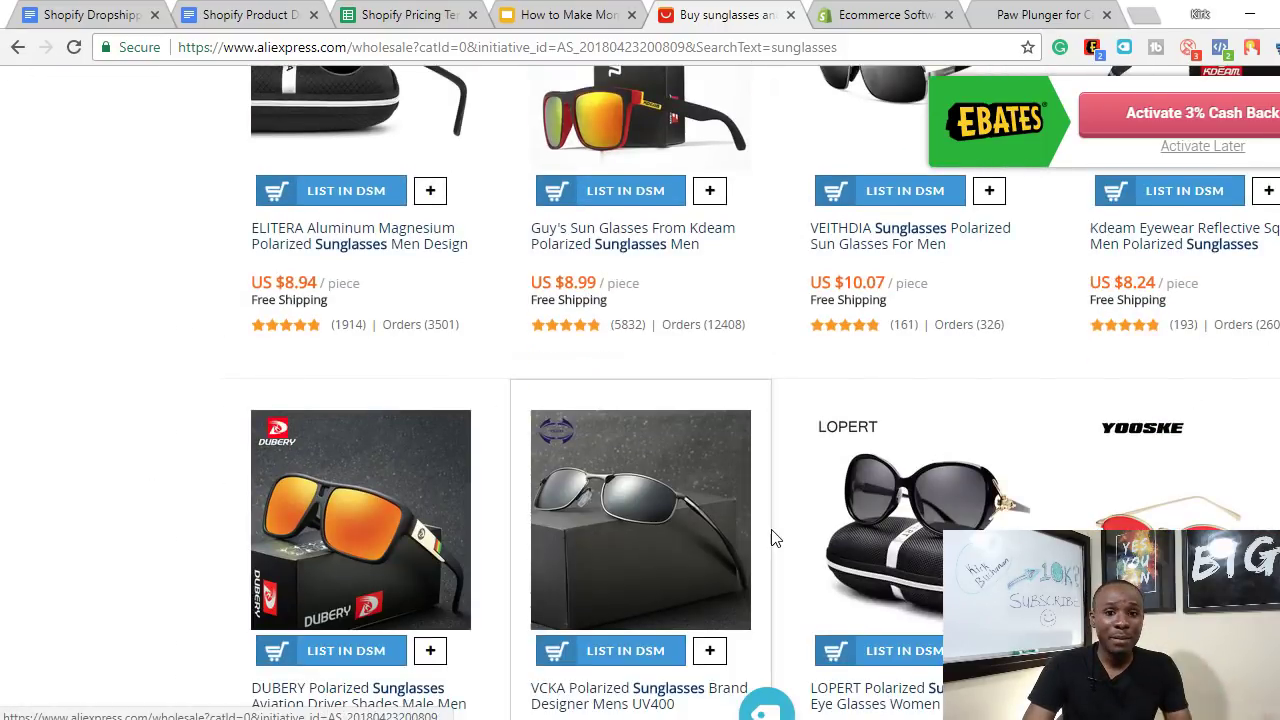
scroll(773, 538, "down", 3)
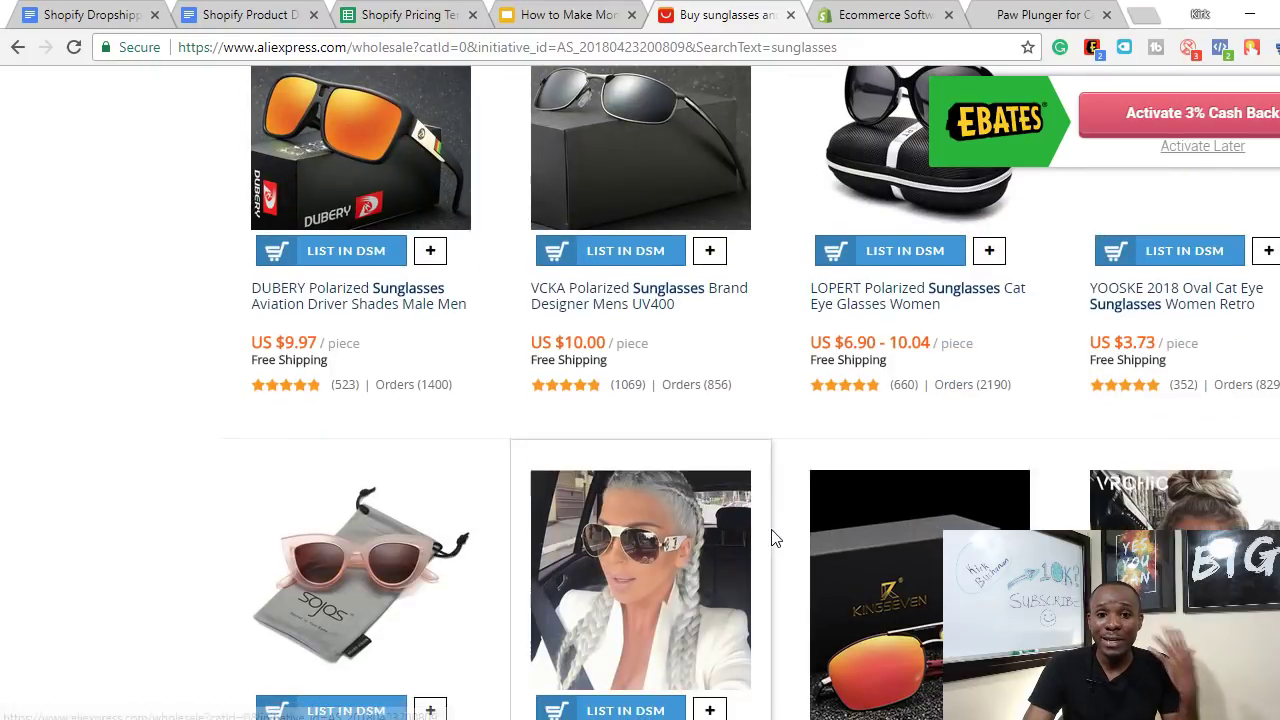
scroll(773, 538, "down", 3)
scroll(770, 537, "down", 3)
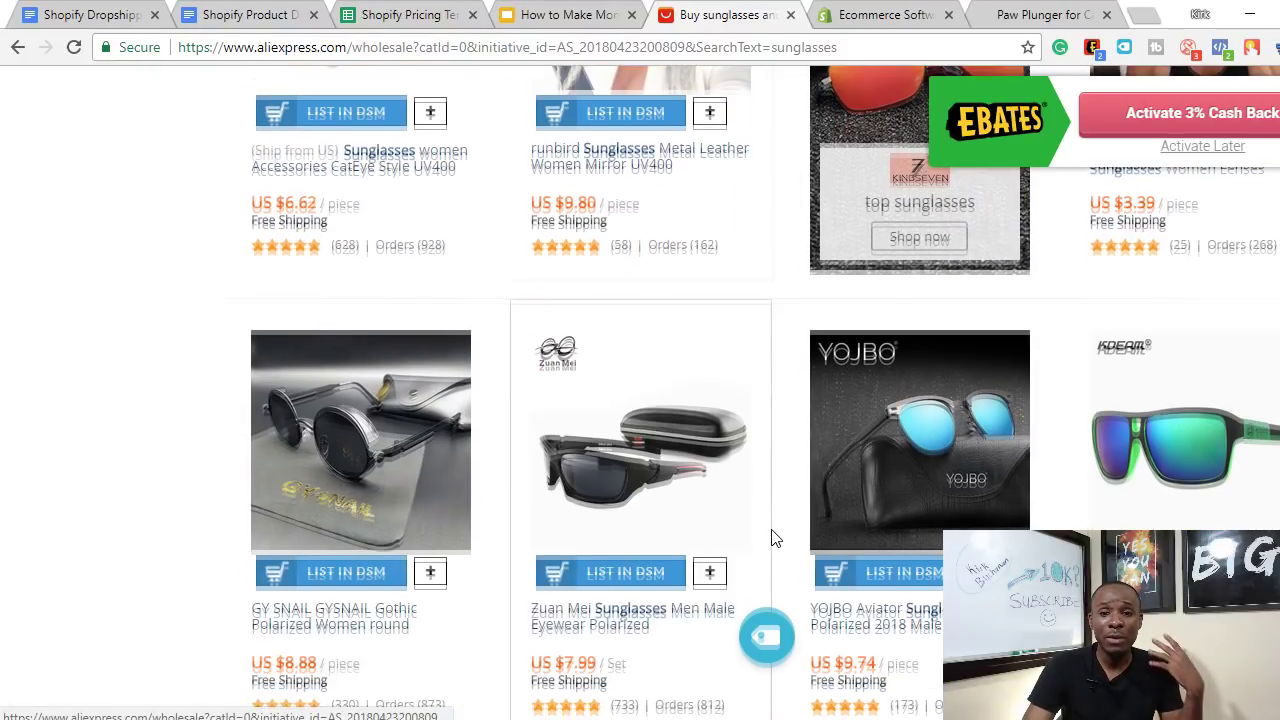
scroll(615, 533, "down", 6)
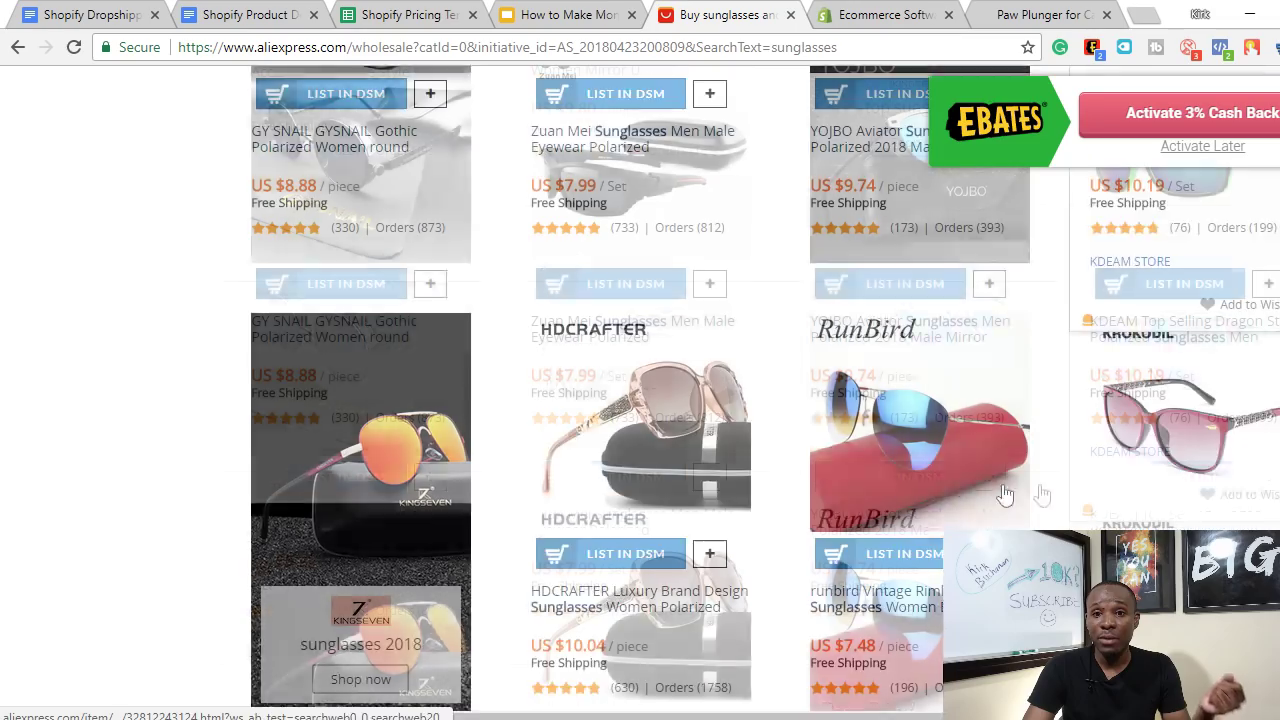
scroll(109, 294, "up", 15)
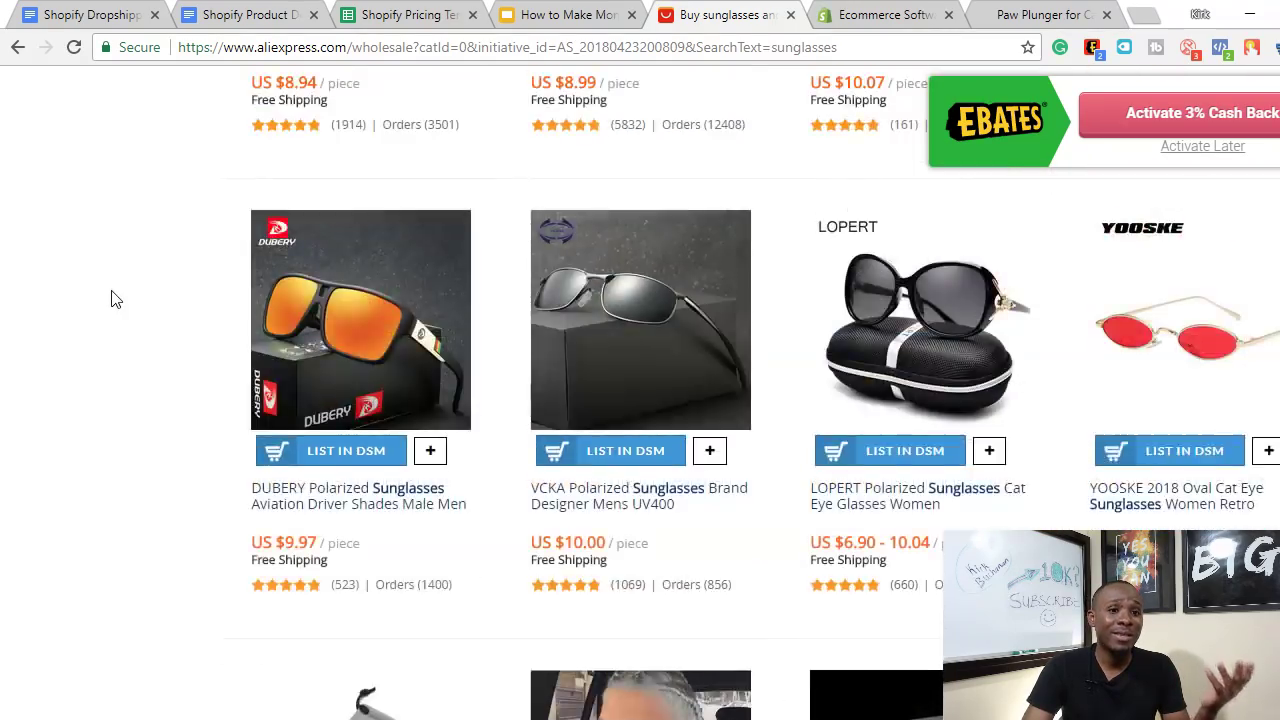
scroll(34, 177, "up", 5)
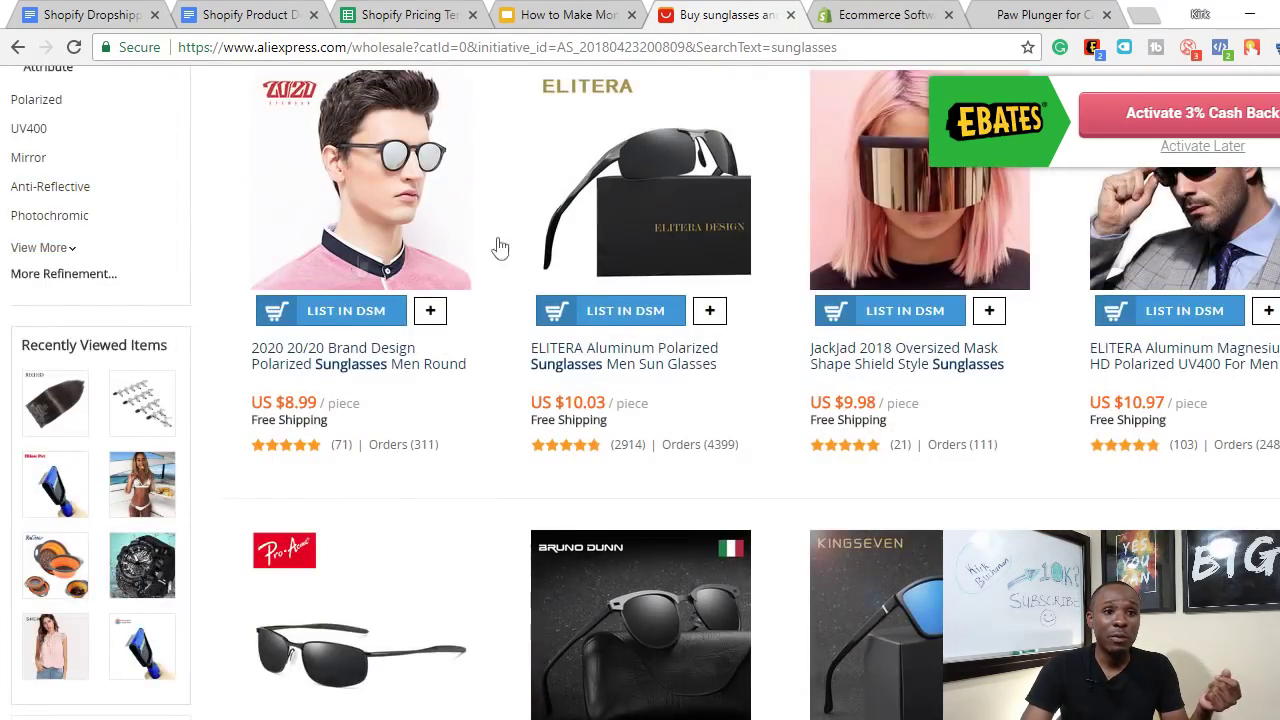
scroll(494, 248, "up", 5)
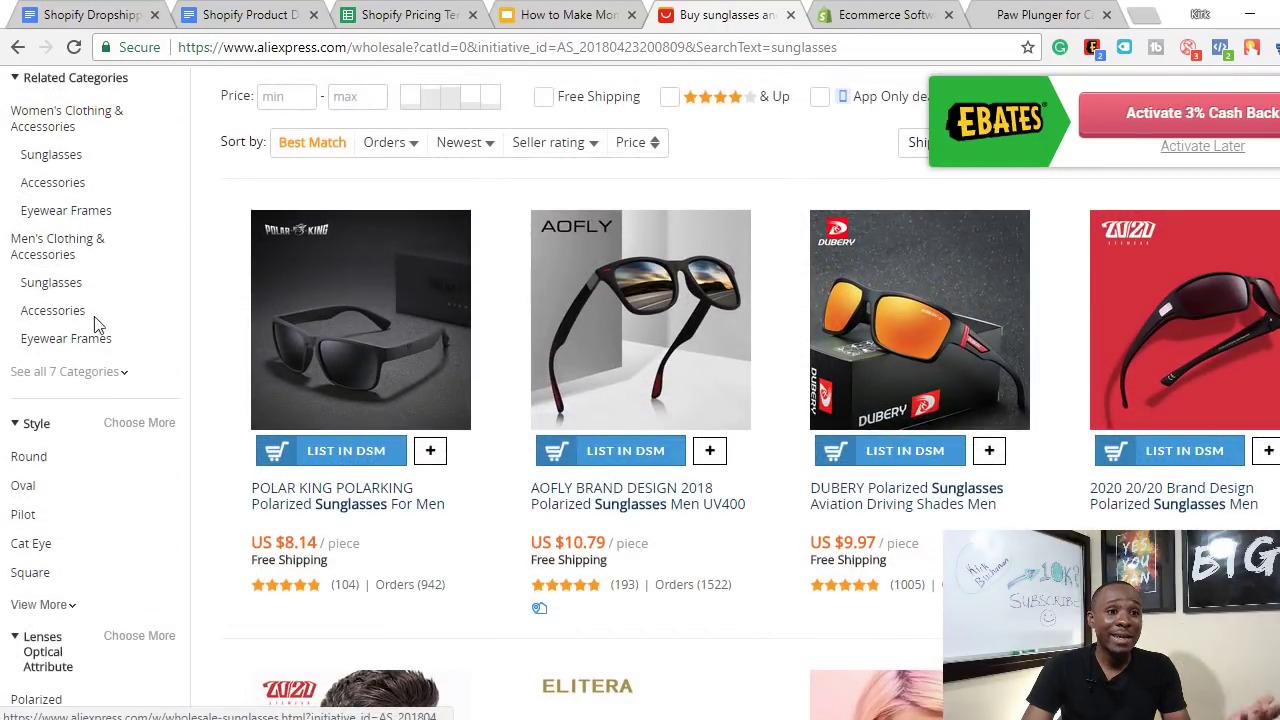
scroll(503, 362, "up", 3)
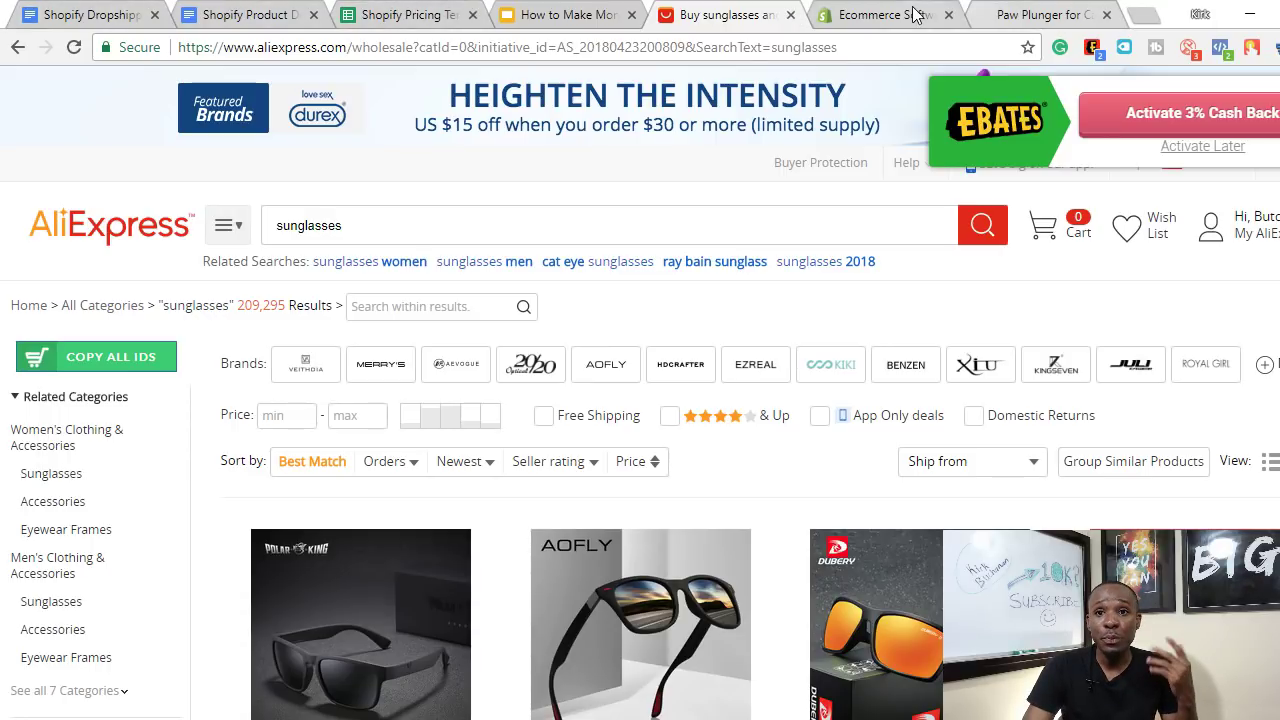
- View the Paw Plunger for Cats/Dogs page on dreamyape.com, comparing it with the sunglasses results
left_click(1050, 14)
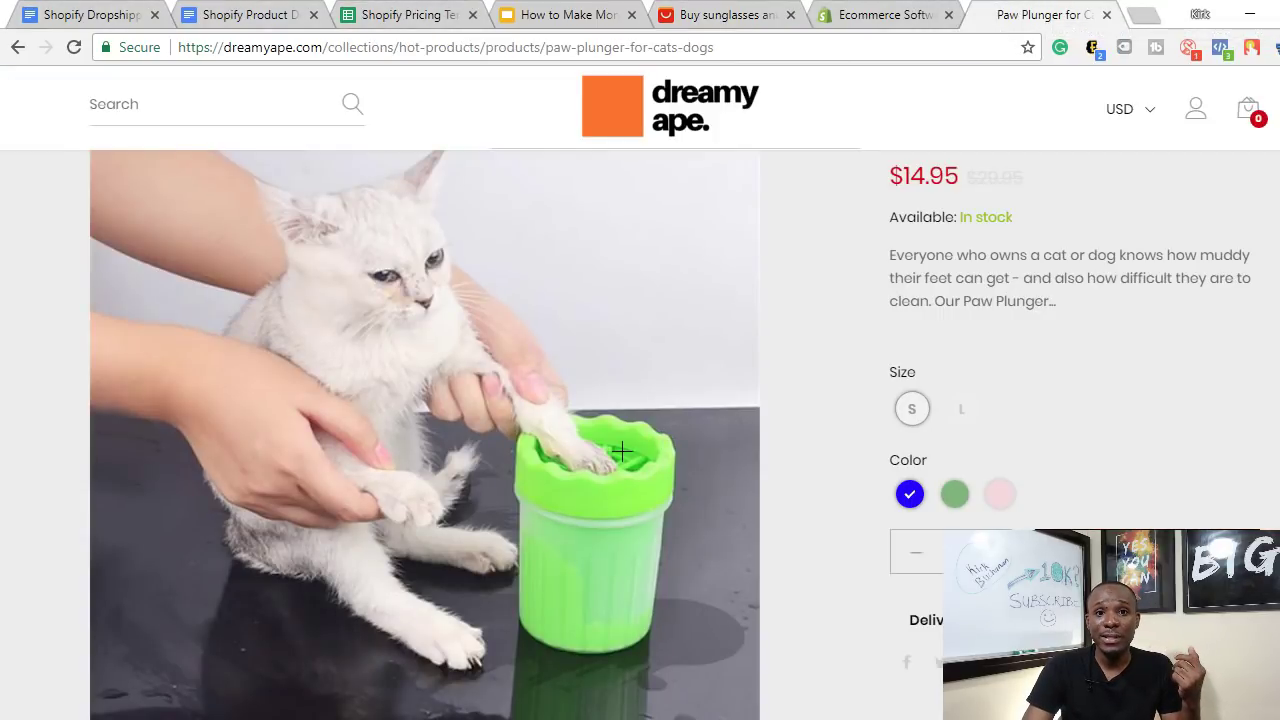
scroll(333, 168, "up", 3)
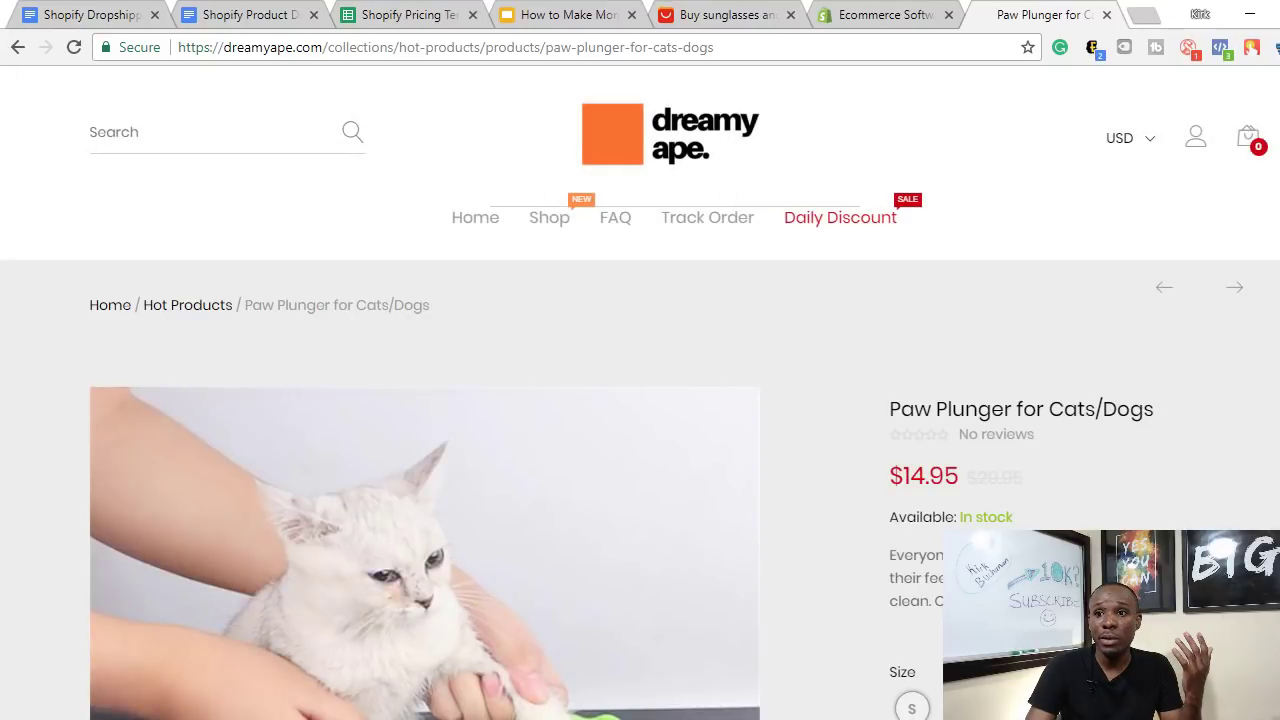
scroll(856, 258, "down", 3)
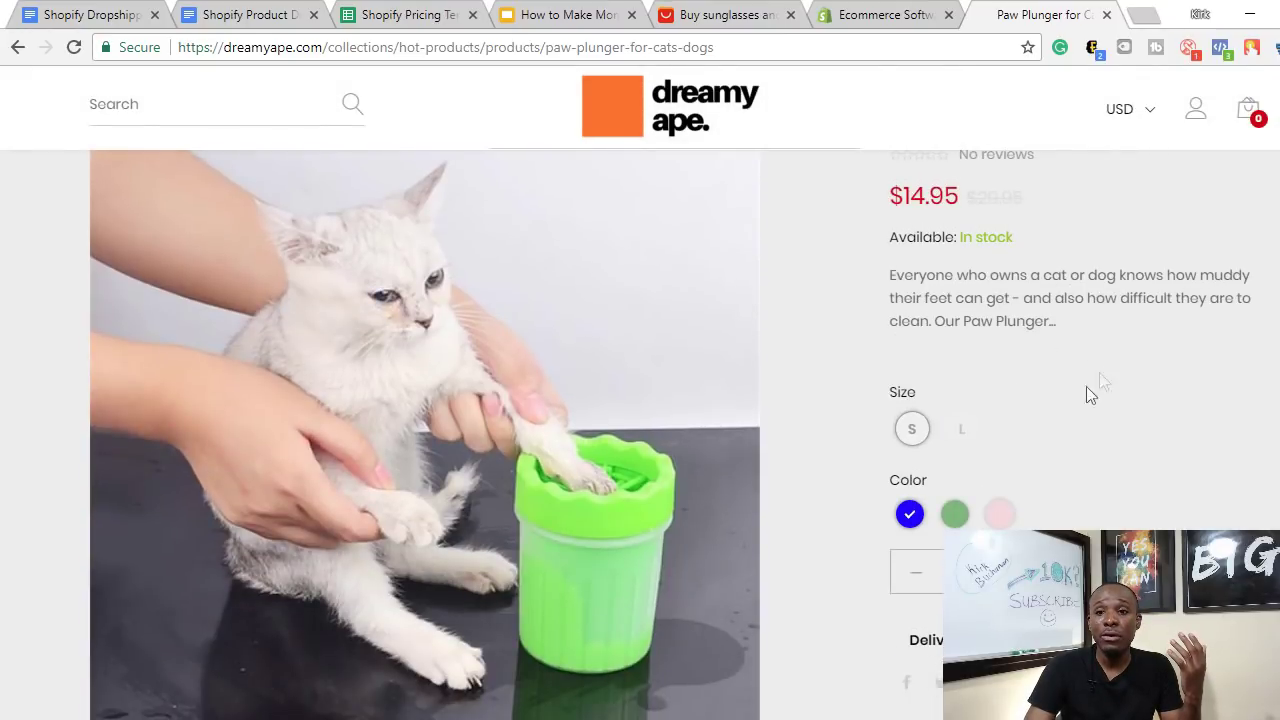
left_click(712, 14)
scroll(694, 514, "down", 5)
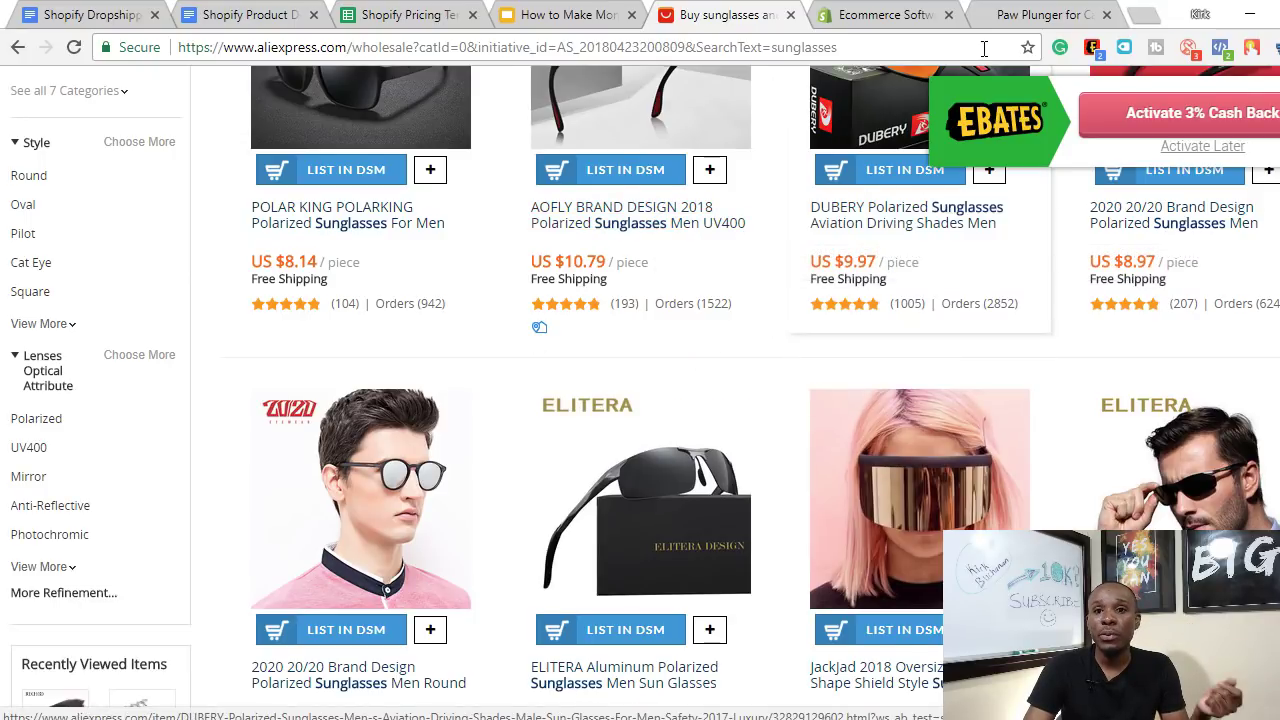
- Review the Paw Plunger's price, options and description, then bring up the launch checklist
left_click(1040, 14)
scroll(876, 504, "down", 10)
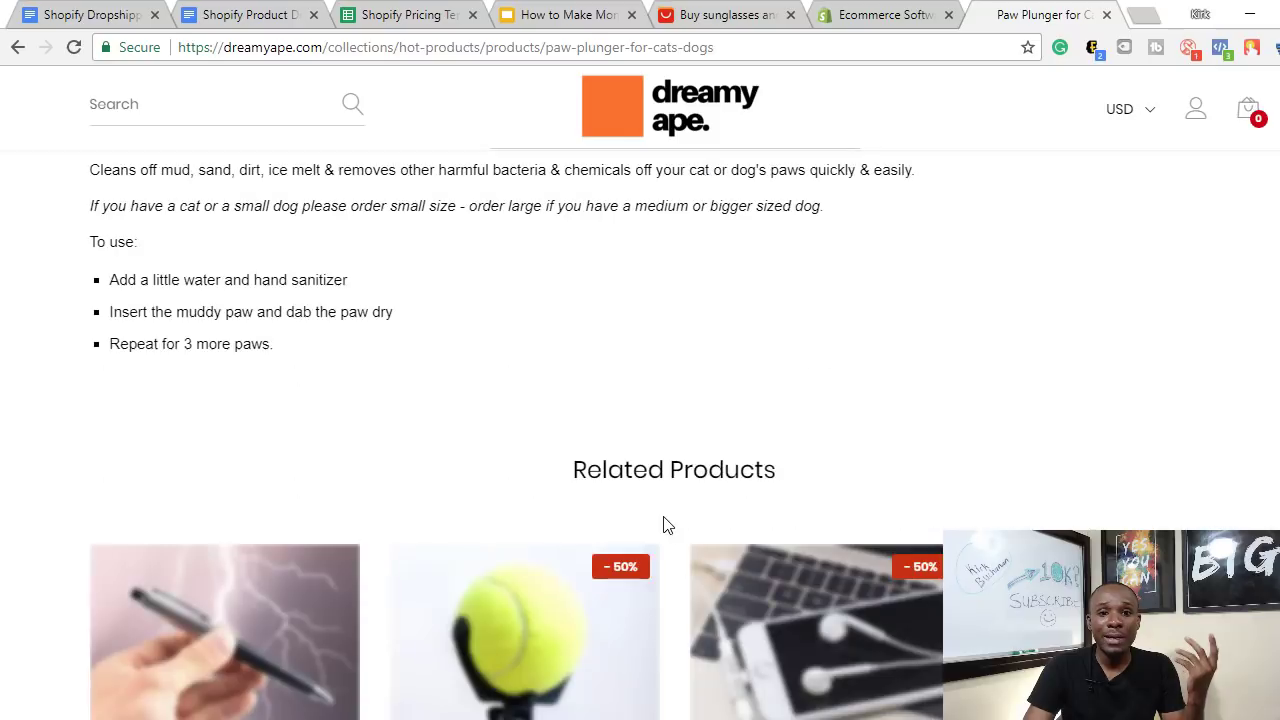
scroll(654, 510, "up", 3)
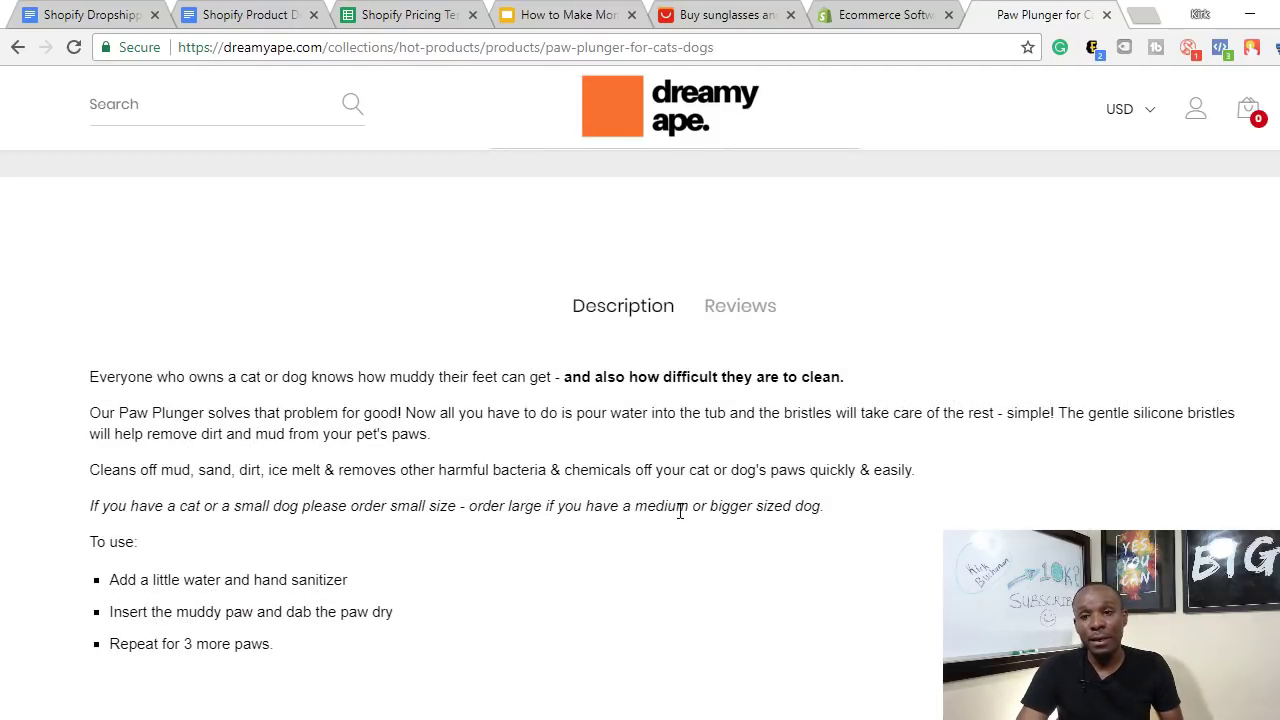
scroll(1046, 515, "up", 5)
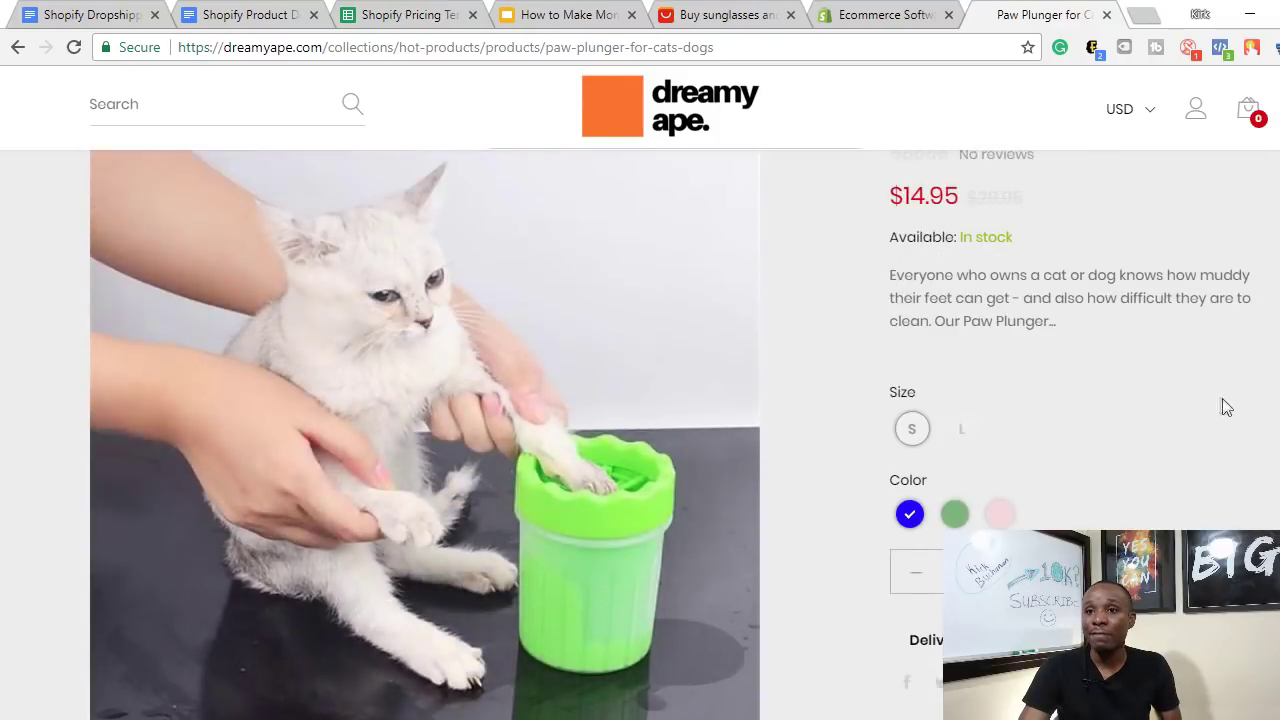
scroll(1226, 407, "up", 3)
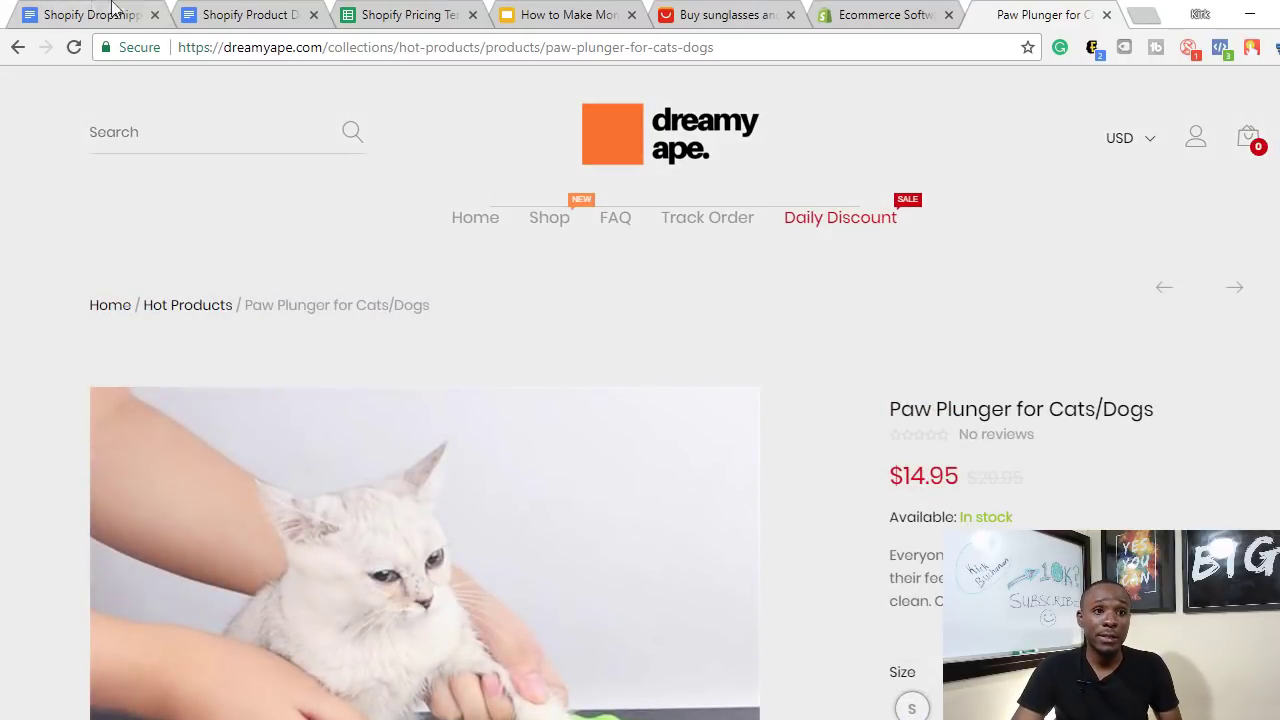
left_click(90, 14)
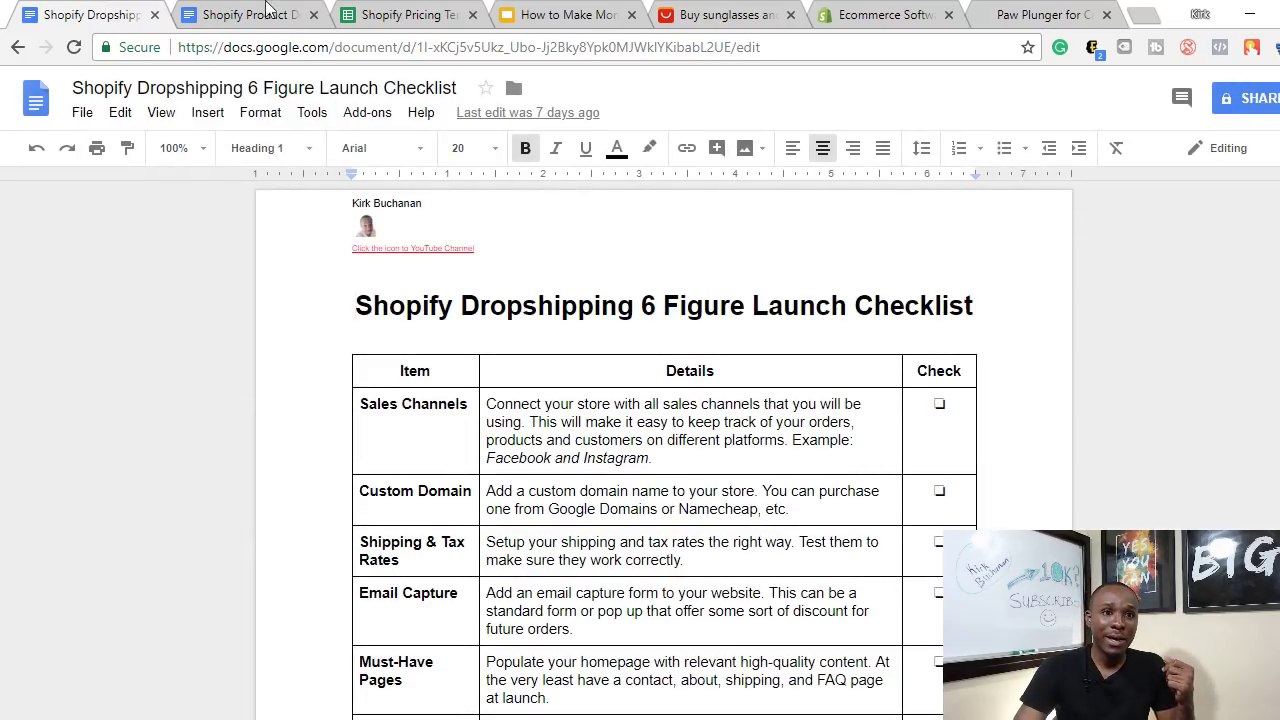
left_click(272, 12)
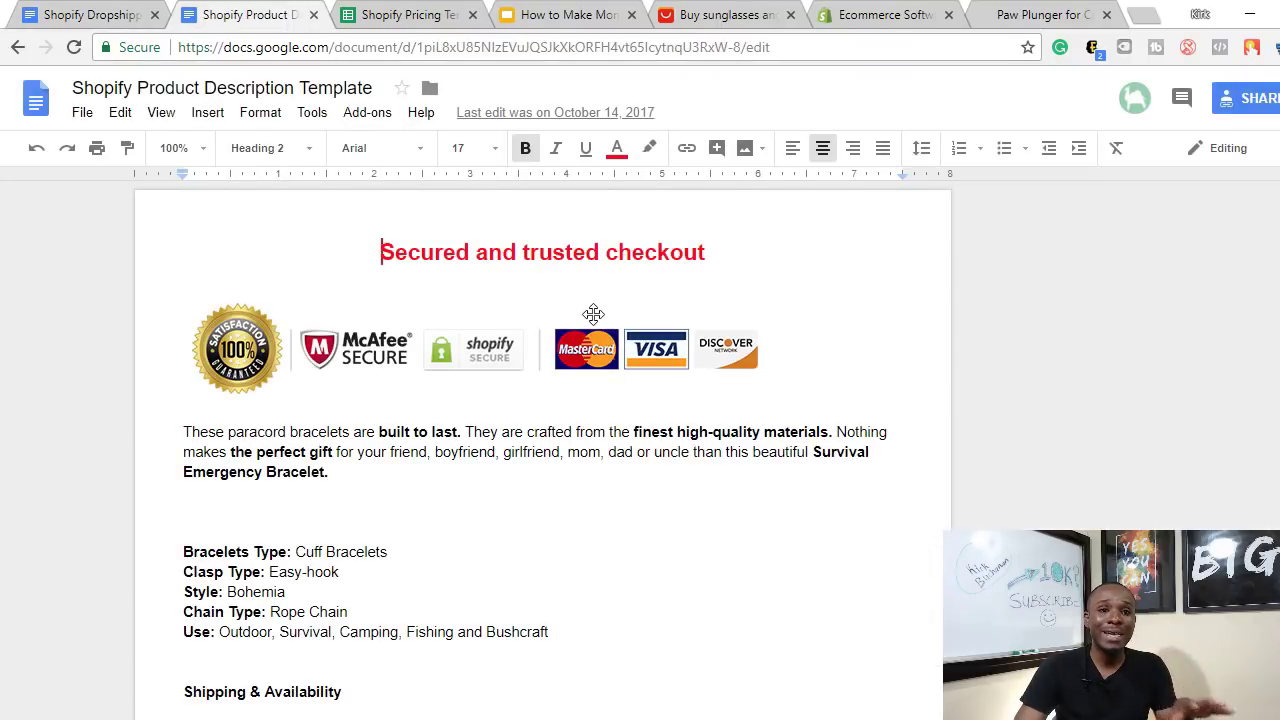
scroll(615, 338, "down", 1)
scroll(618, 342, "down", 10)
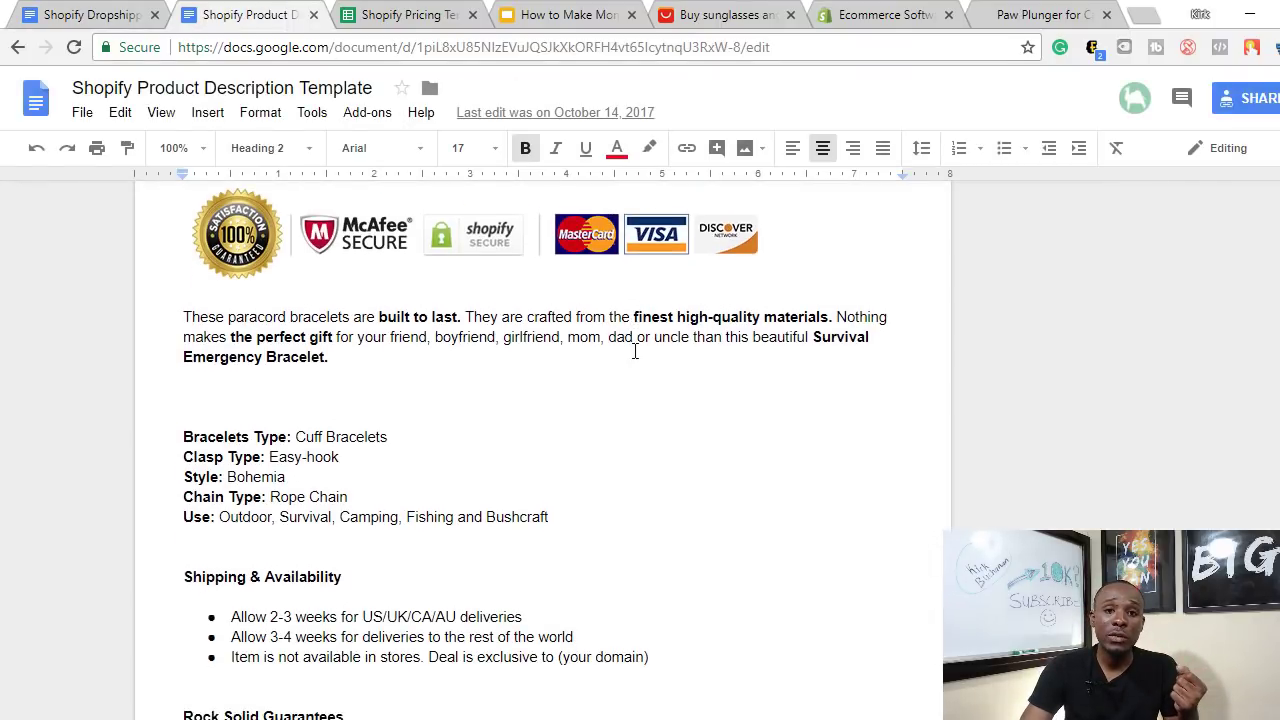
scroll(726, 404, "up", 10)
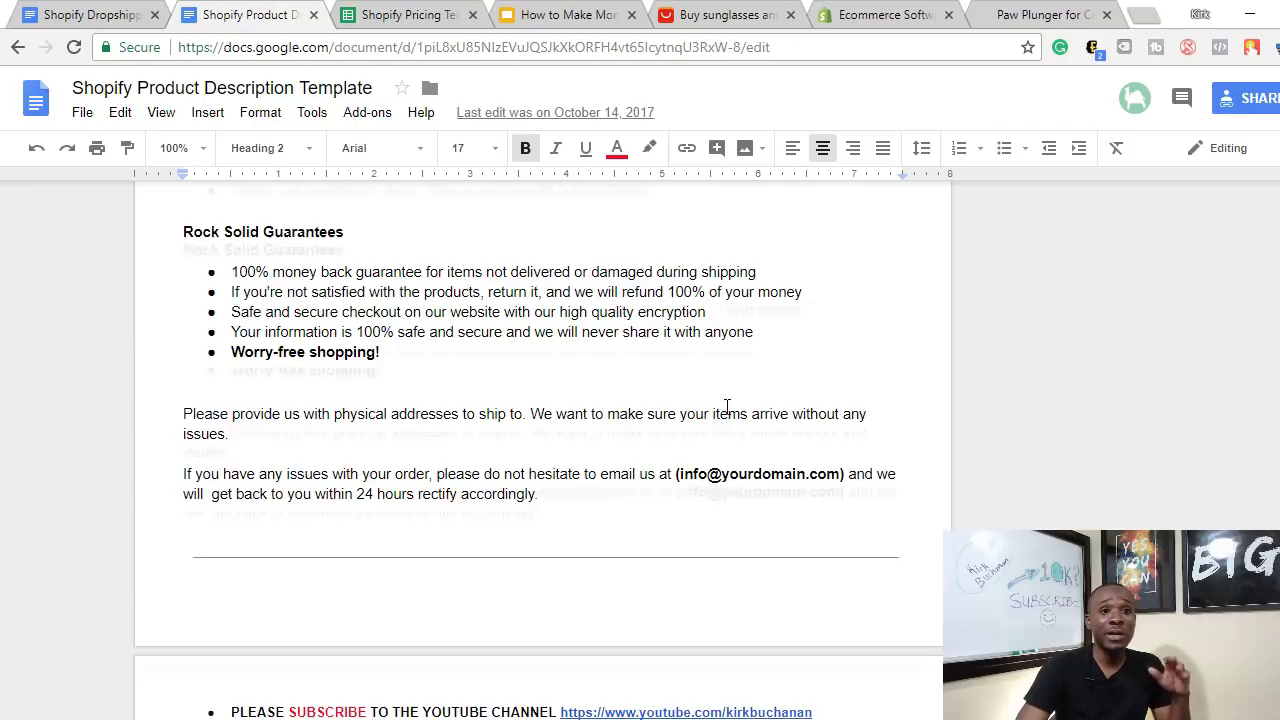
scroll(727, 404, "down", 1)
scroll(728, 404, "up", 1)
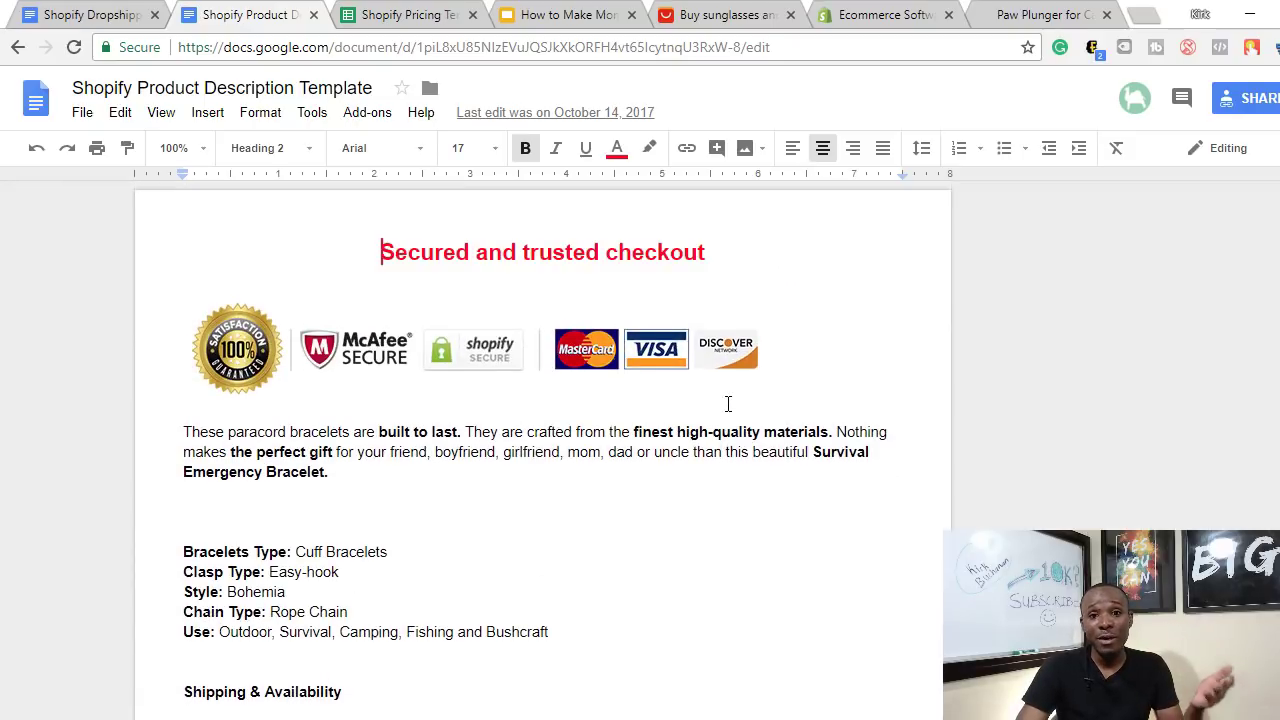
scroll(729, 400, "down", 3)
scroll(729, 401, "down", 5)
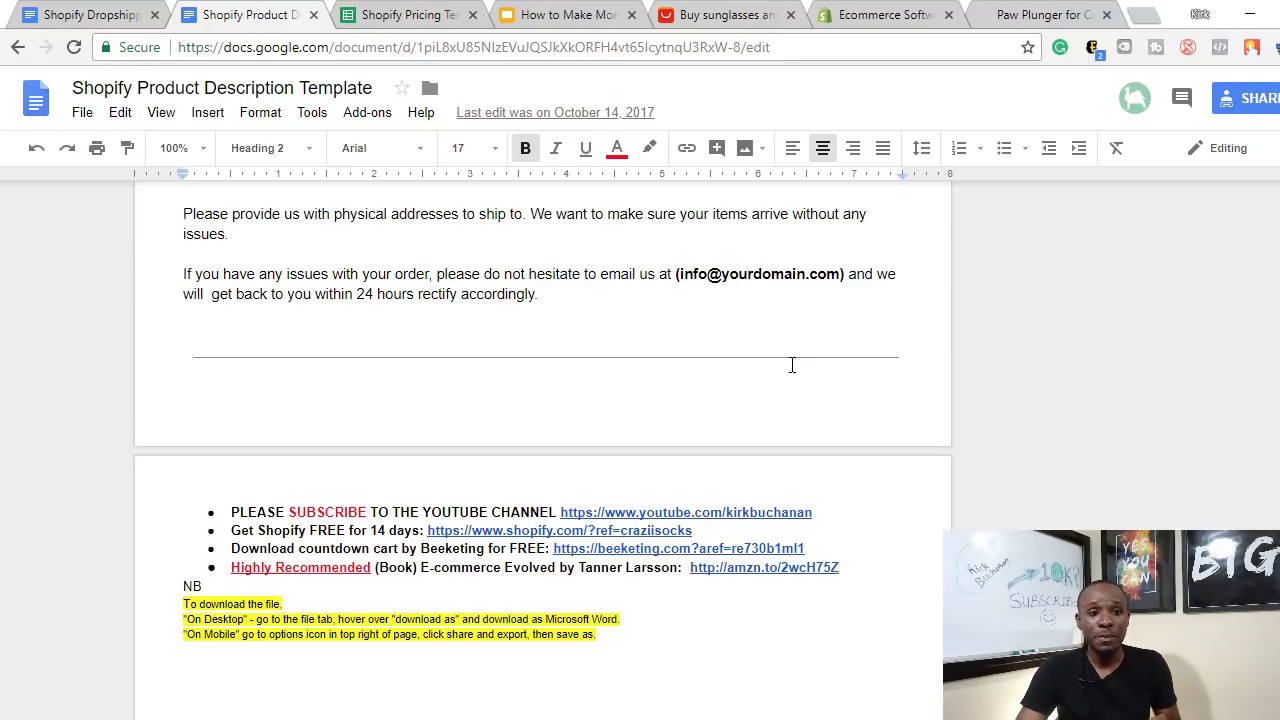
scroll(791, 365, "up", 10)
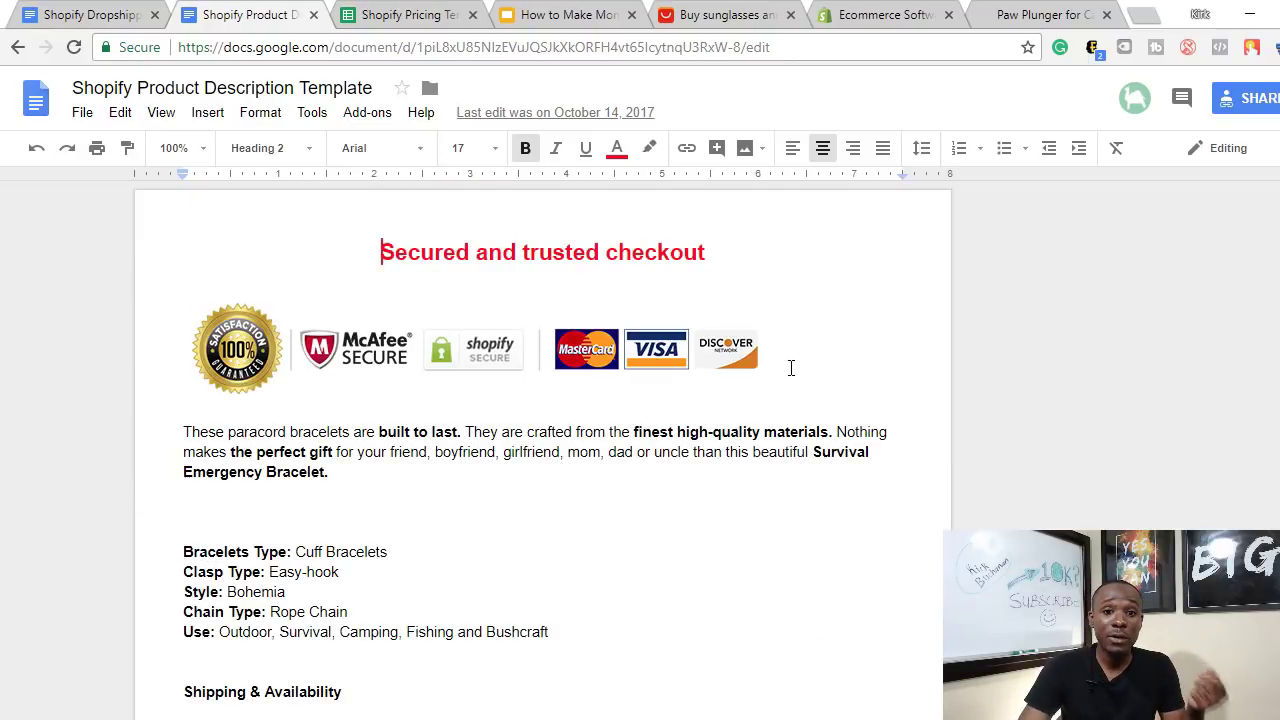
scroll(777, 360, "down", 2)
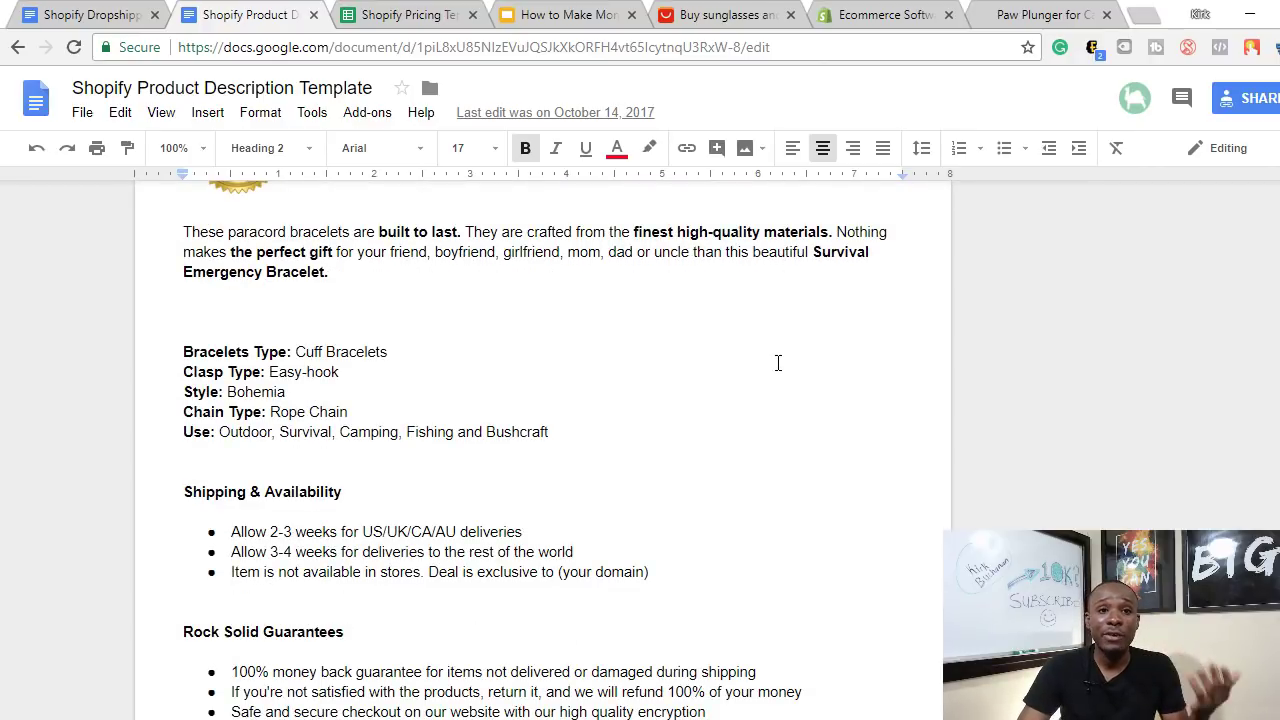
scroll(779, 356, "down", 5)
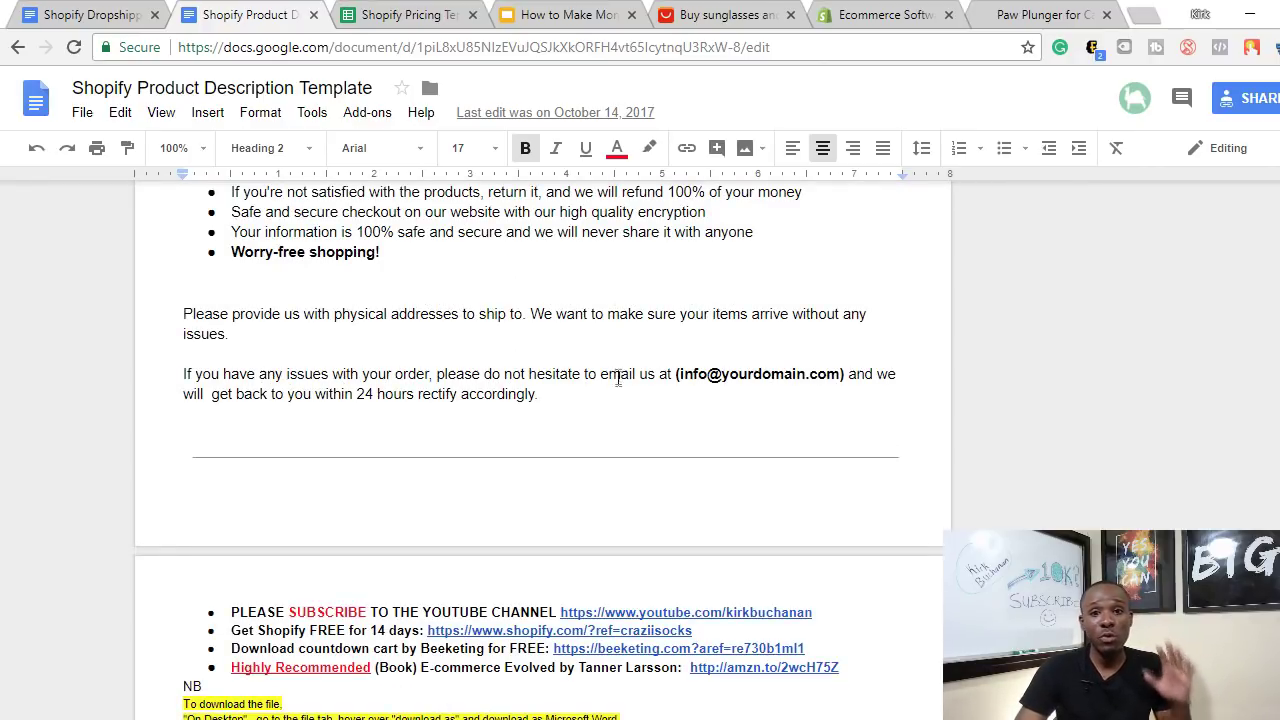
scroll(540, 420, "down", 4)
scroll(573, 490, "up", 3)
scroll(575, 480, "up", 6)
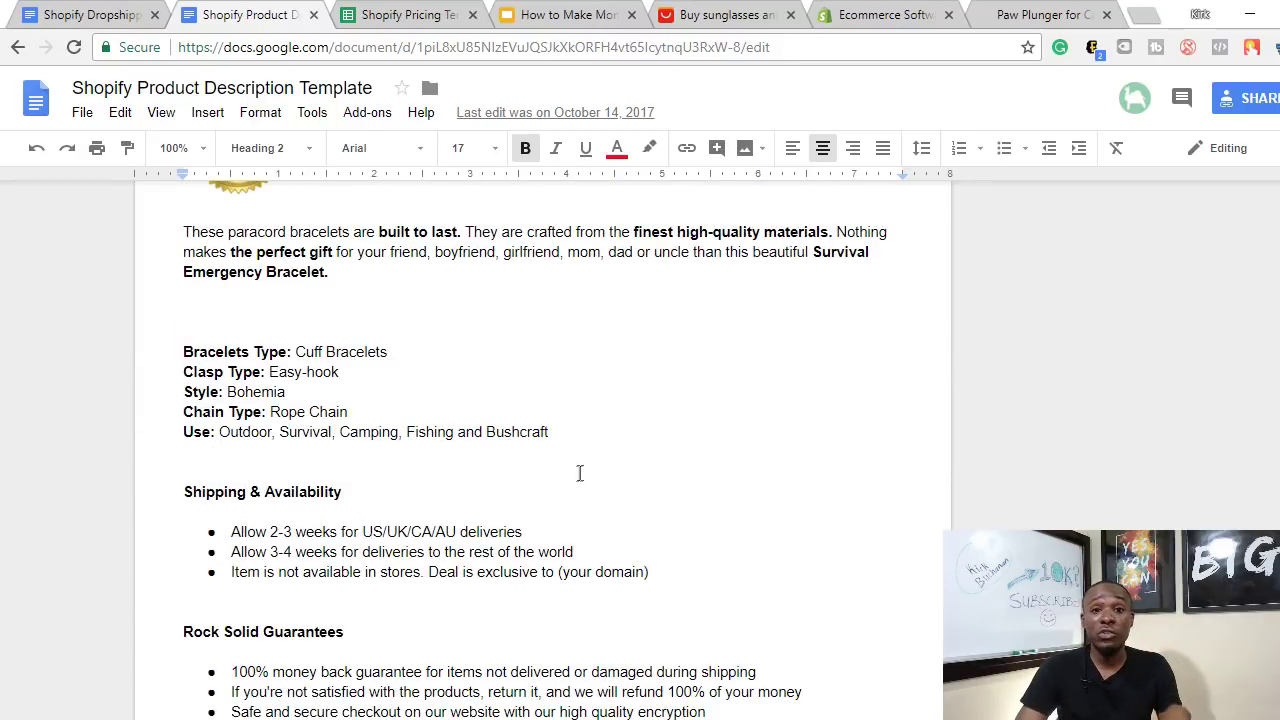
scroll(579, 473, "up", 2)
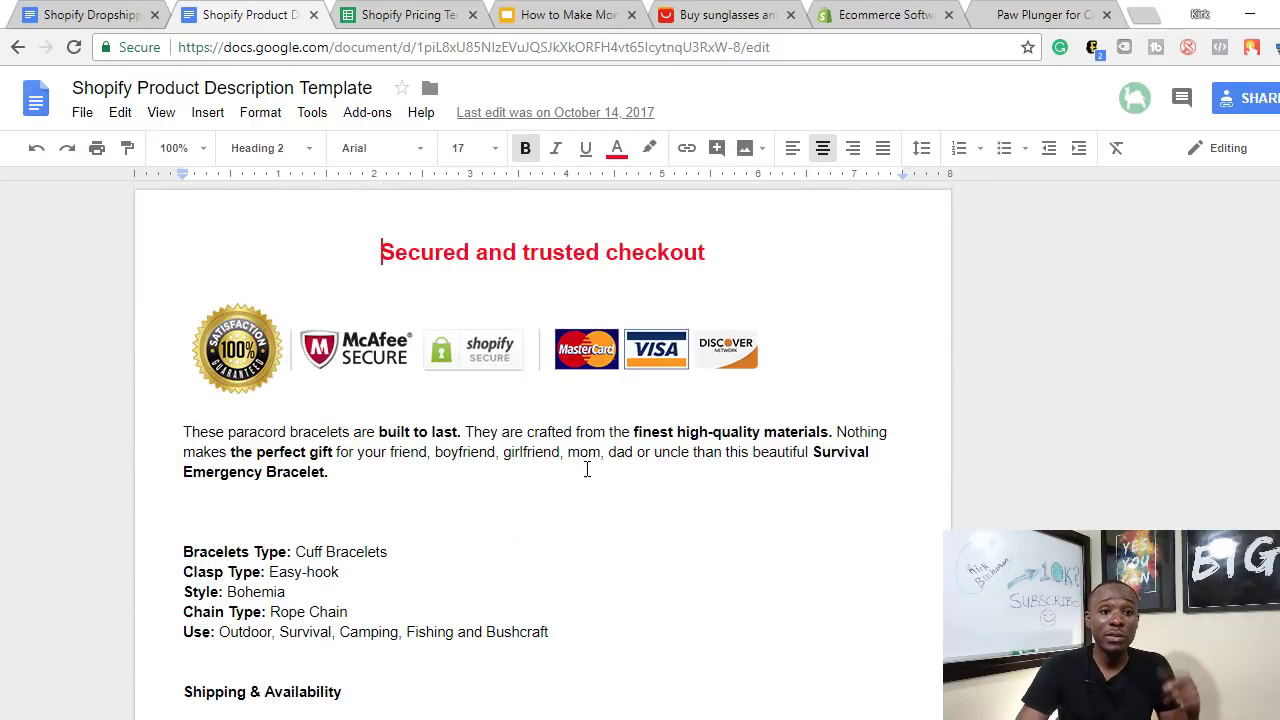
scroll(587, 470, "down", 8)
scroll(580, 467, "down", 6)
scroll(600, 250, "up", 2)
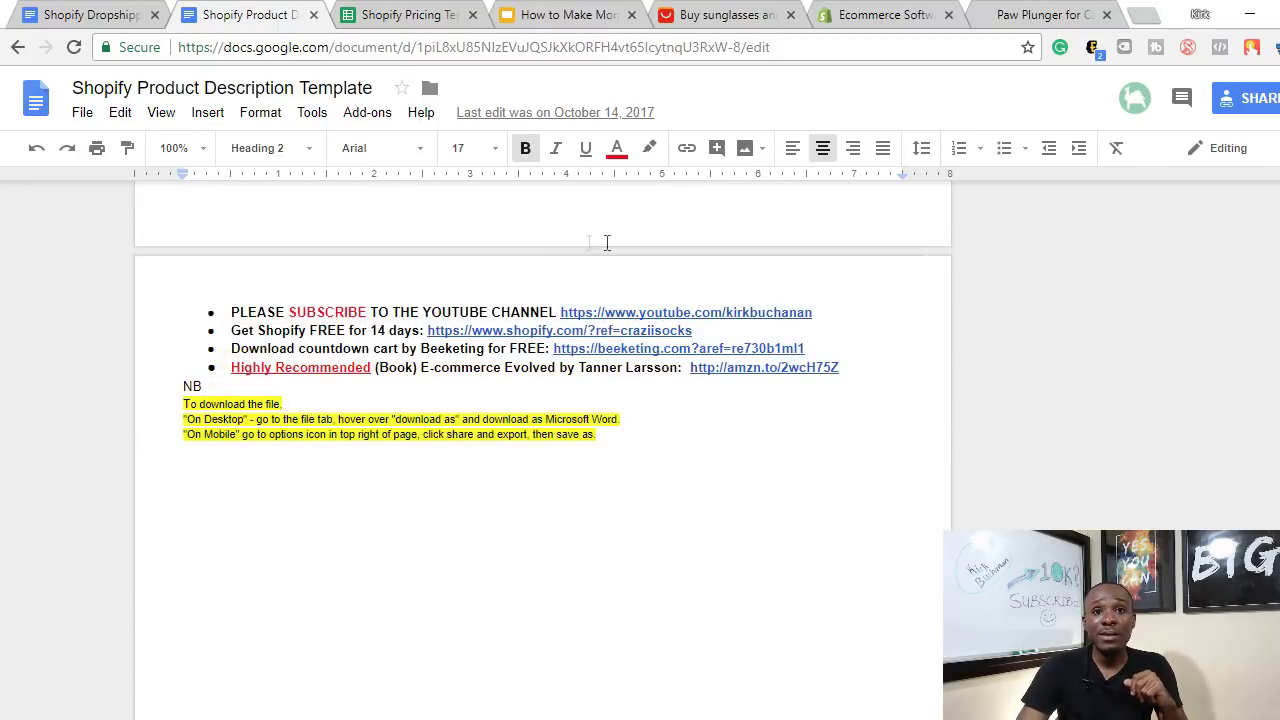
- Browse the sunglasses results including the AOFLY listing, then return to the Shopify Pricing Template
left_click(705, 14)
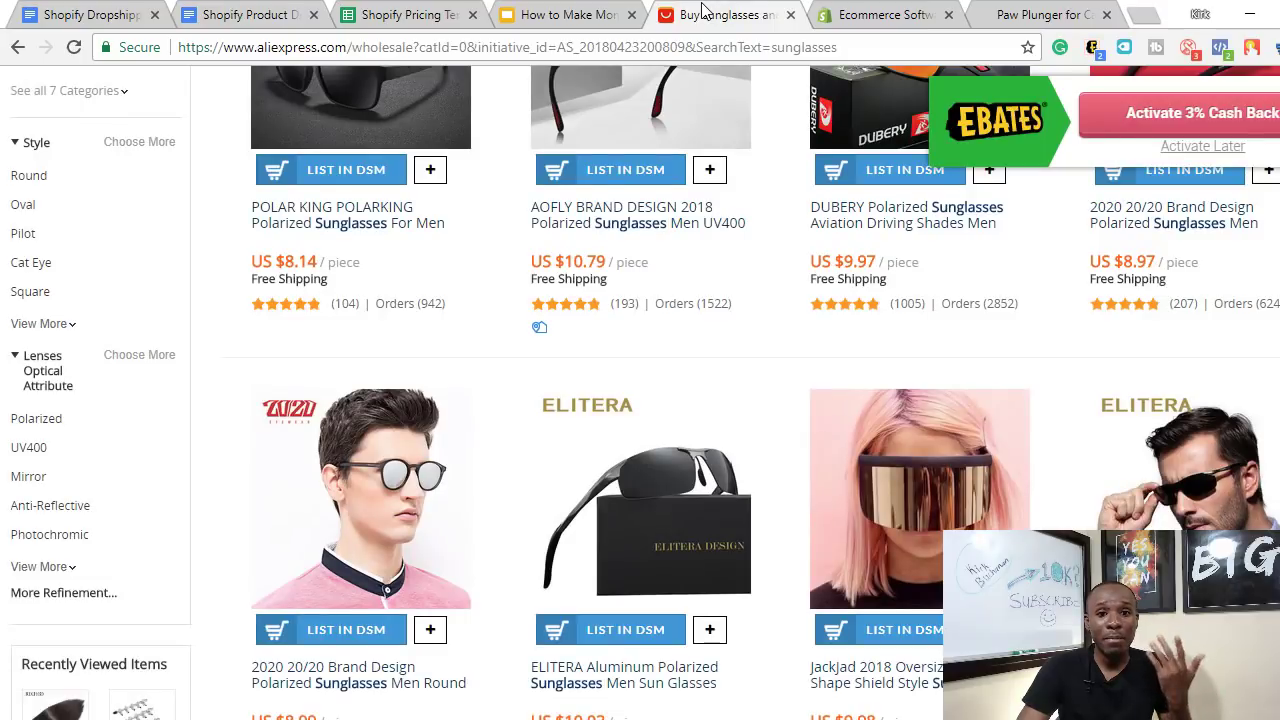
mouse_move(672, 249)
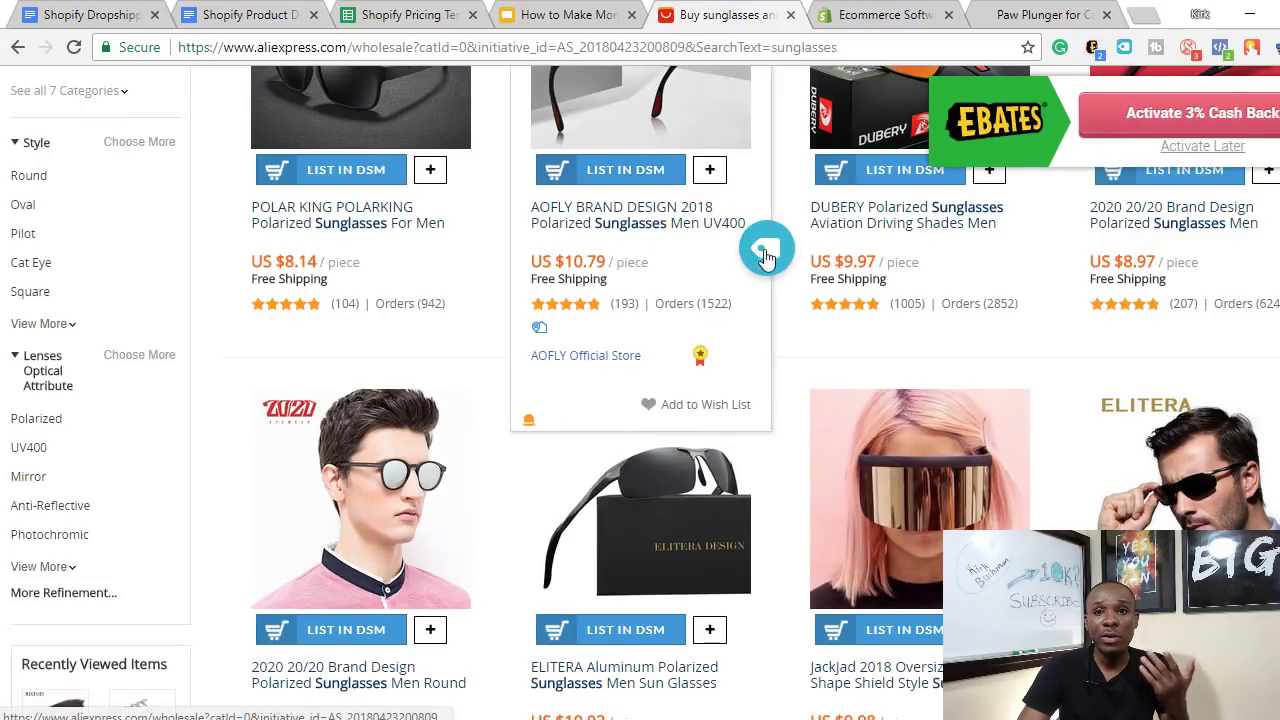
scroll(900, 260, "up", 3)
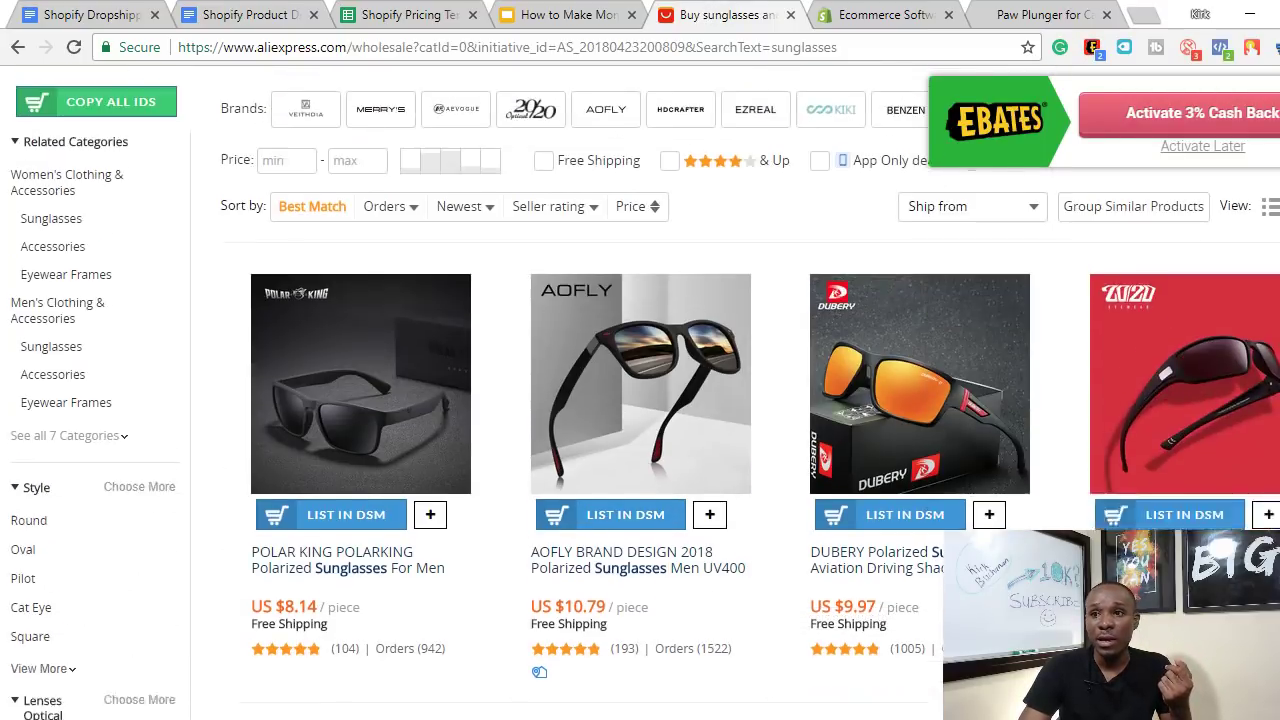
scroll(640, 400, "down", 1)
mouse_move(580, 318)
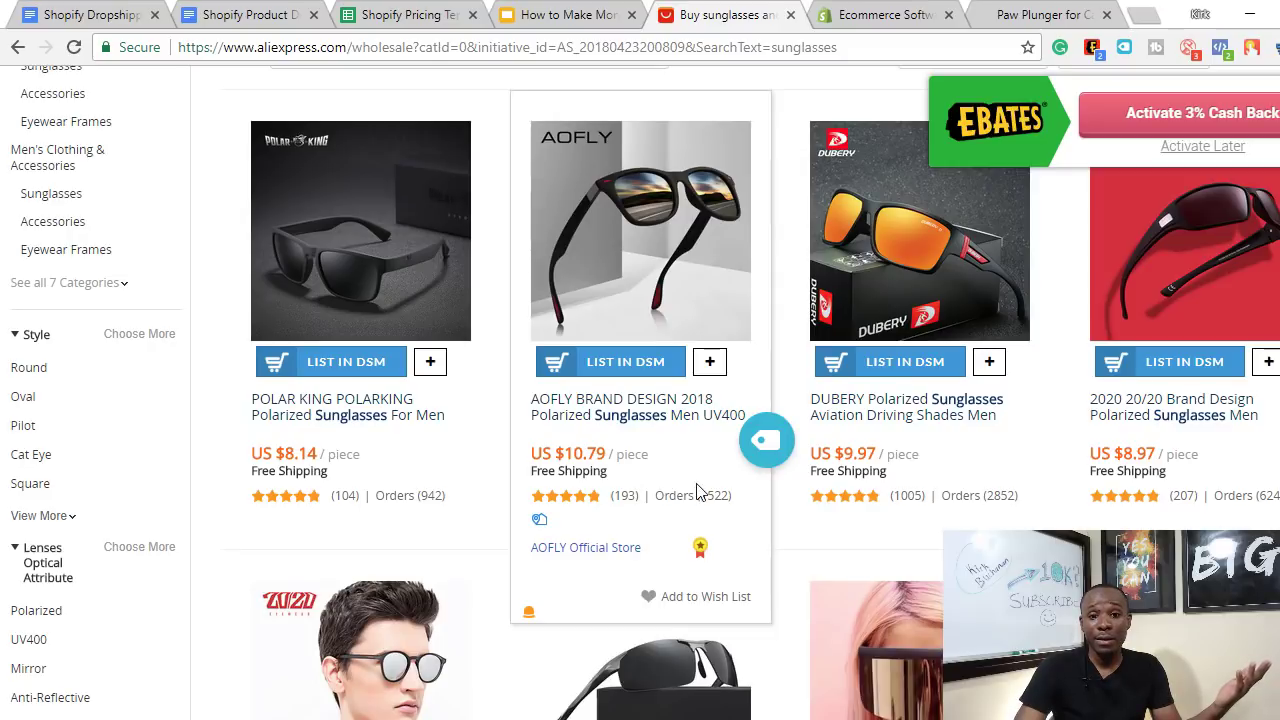
scroll(655, 475, "up", 4)
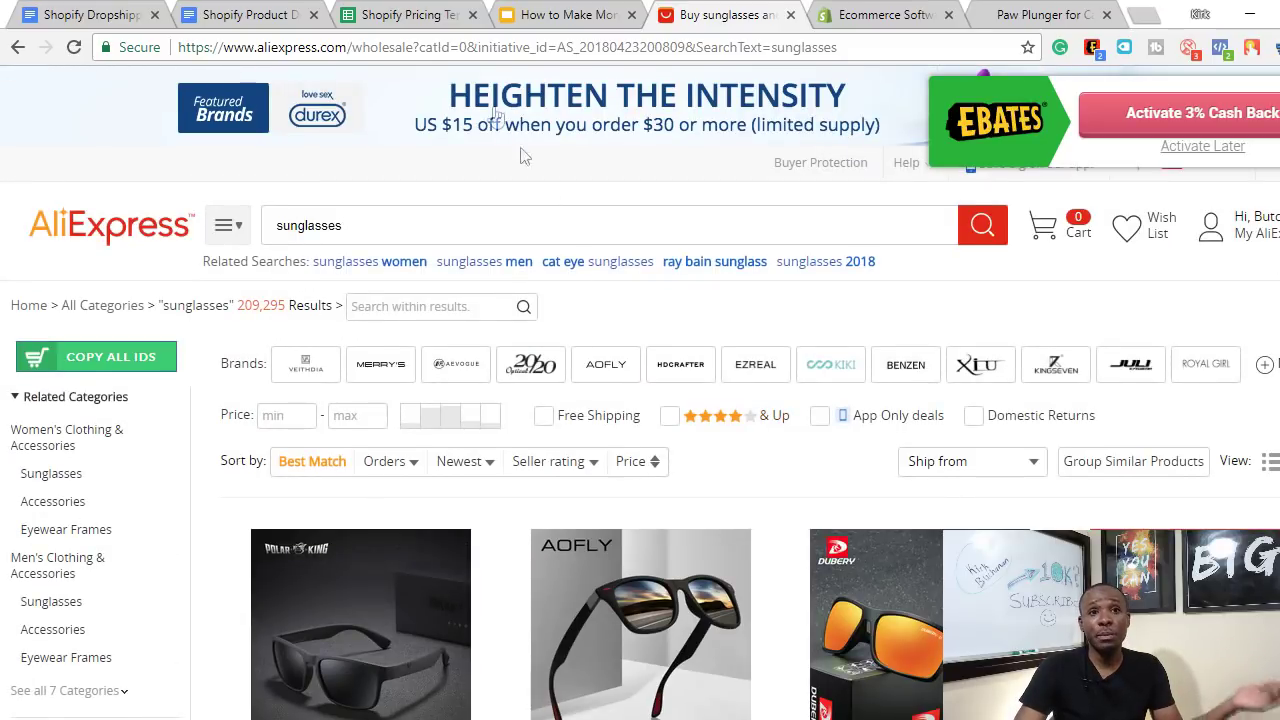
left_click(345, 12)
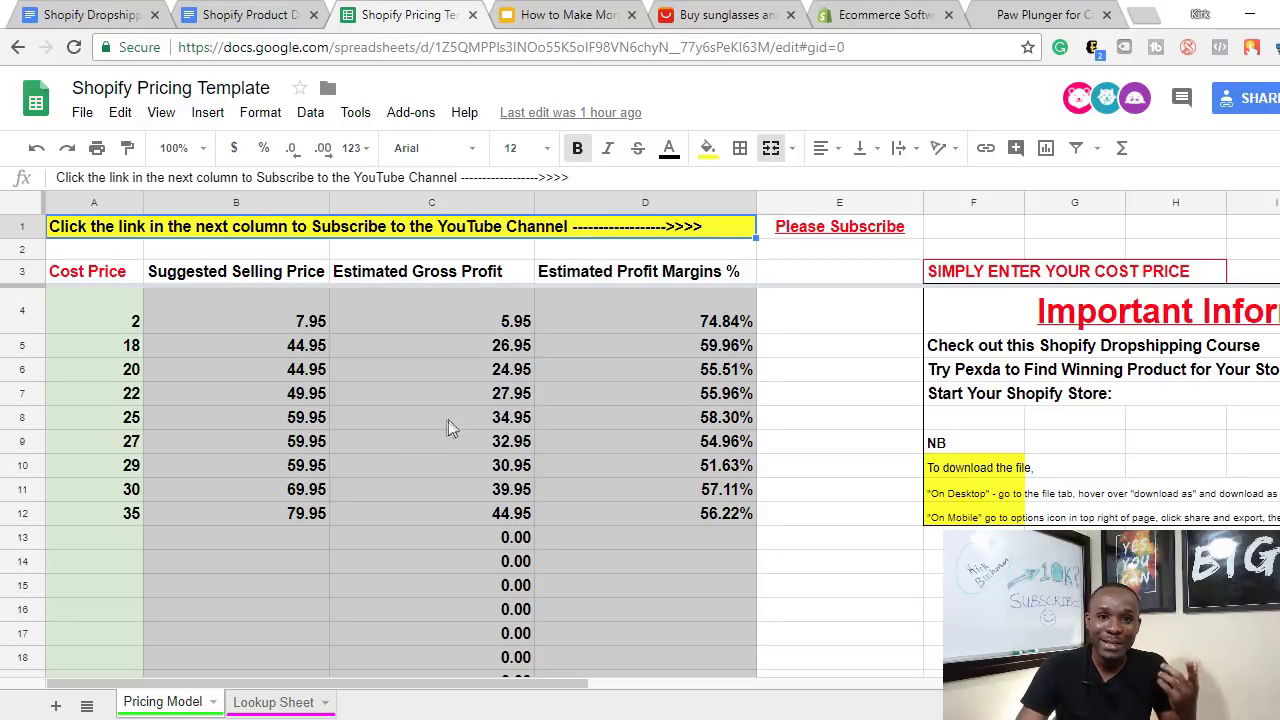
scroll(271, 423, "down", 3)
scroll(271, 423, "up", 3)
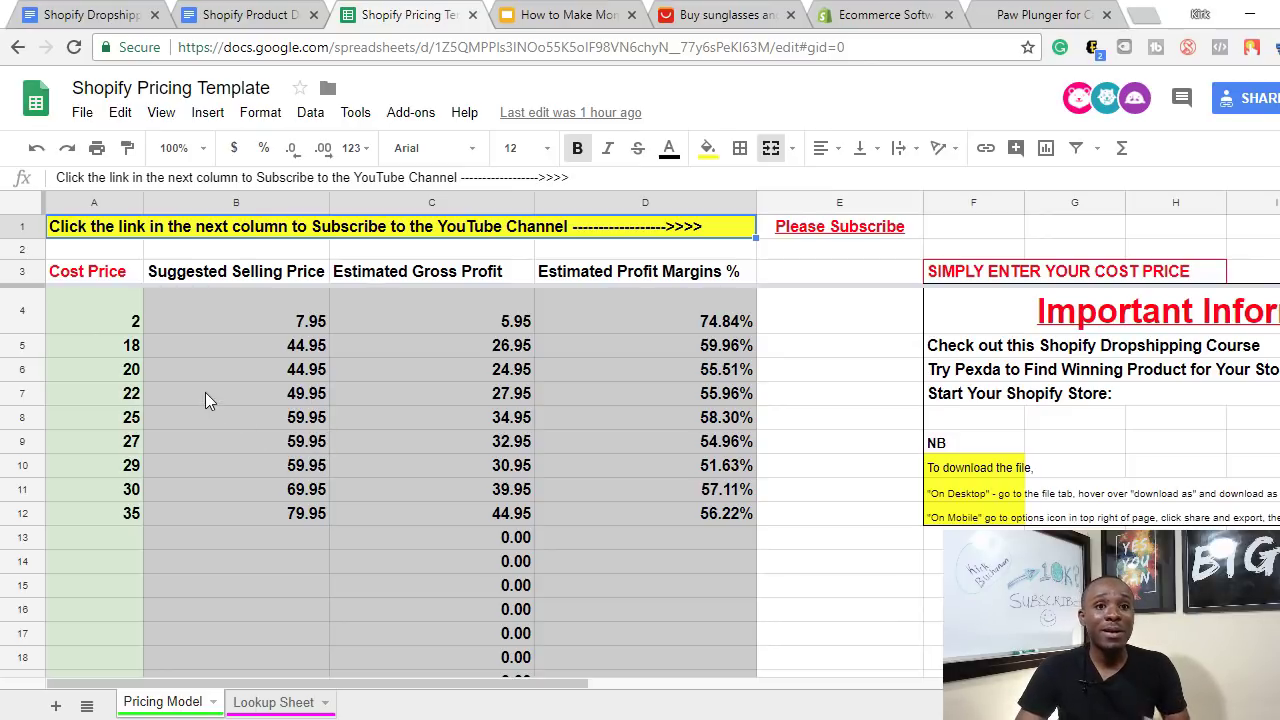
- Enter 10.97 in cell A4 and check the resulting 24.95 price, 13.98 profit and 56.03% margin
left_click(128, 328)
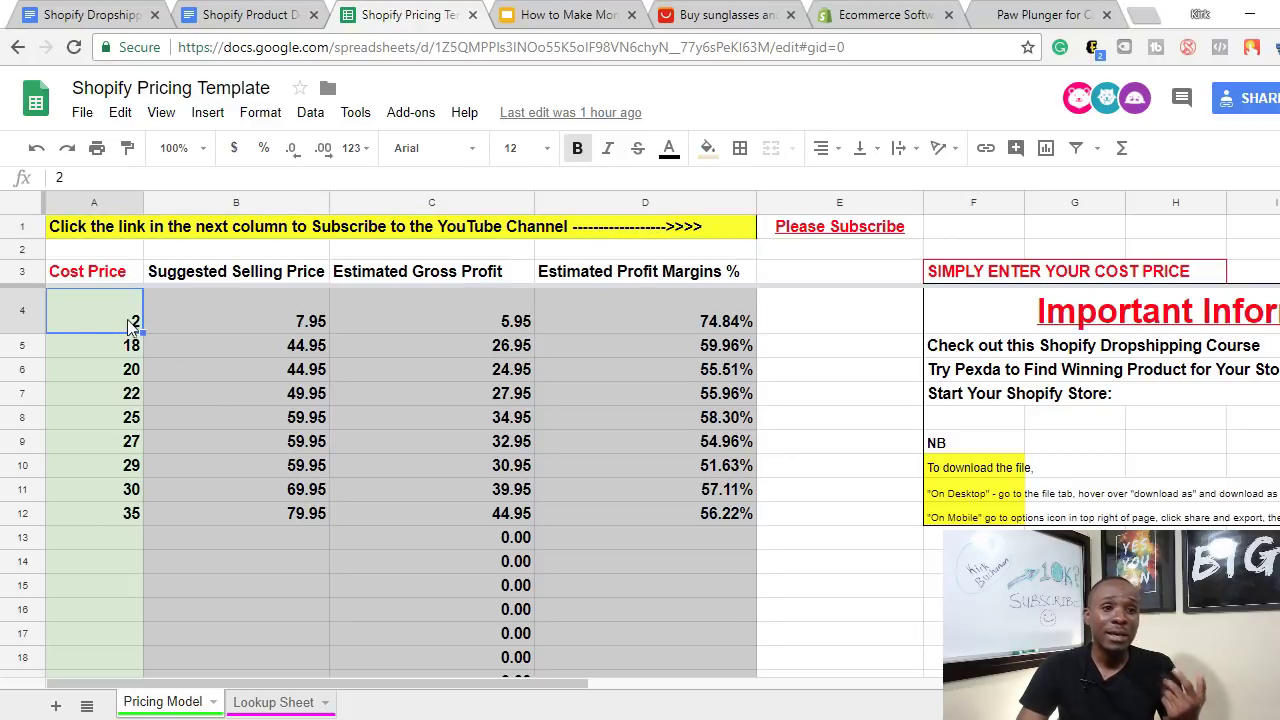
type("10.97")
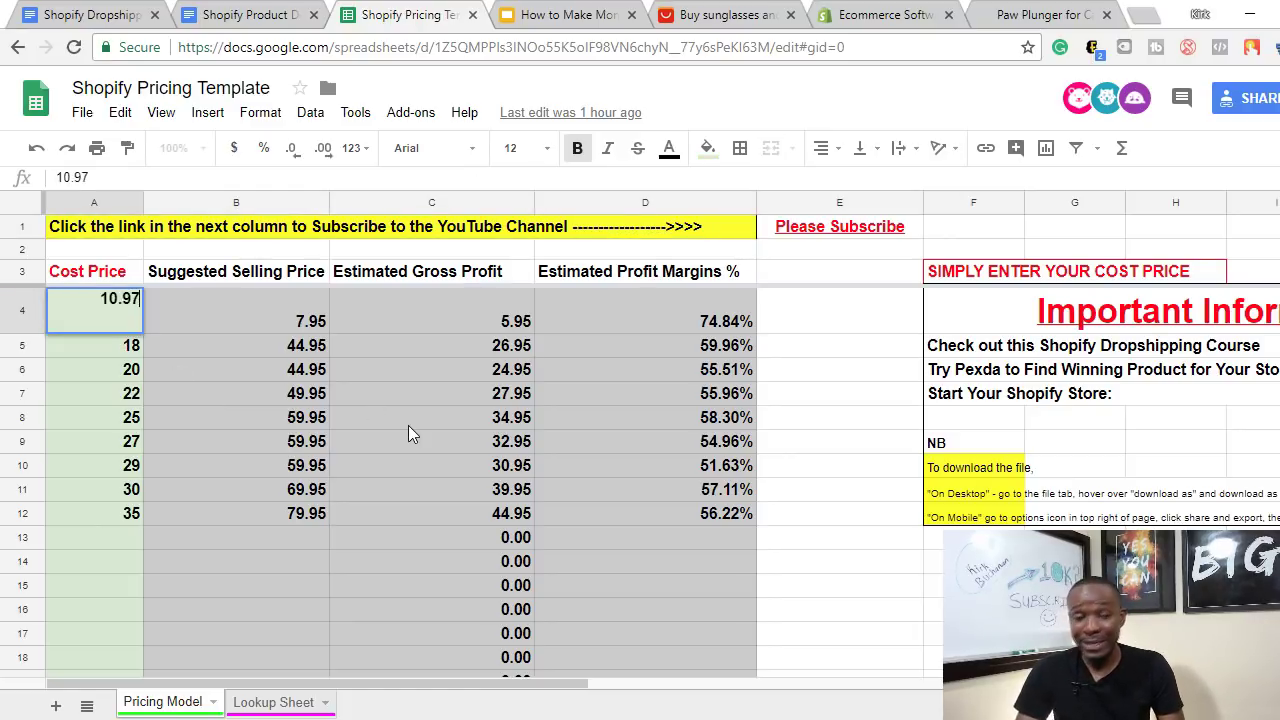
key("Return")
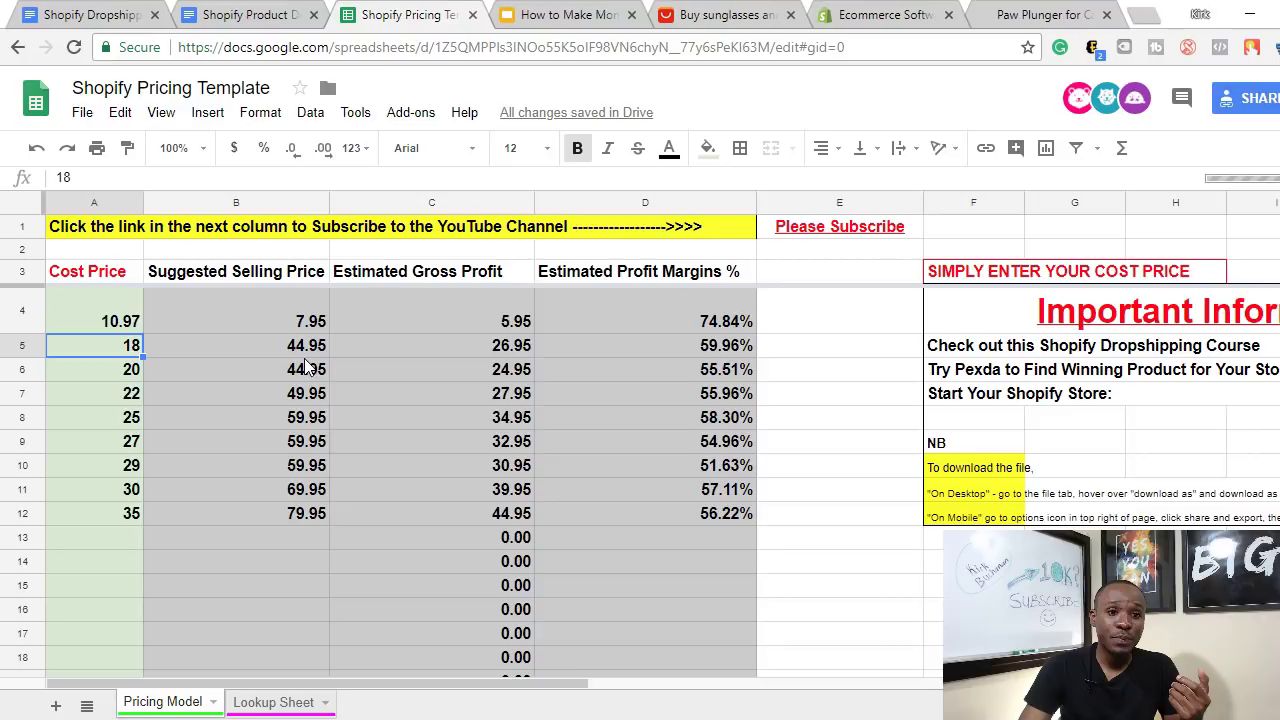
key("Right")
left_click(409, 378)
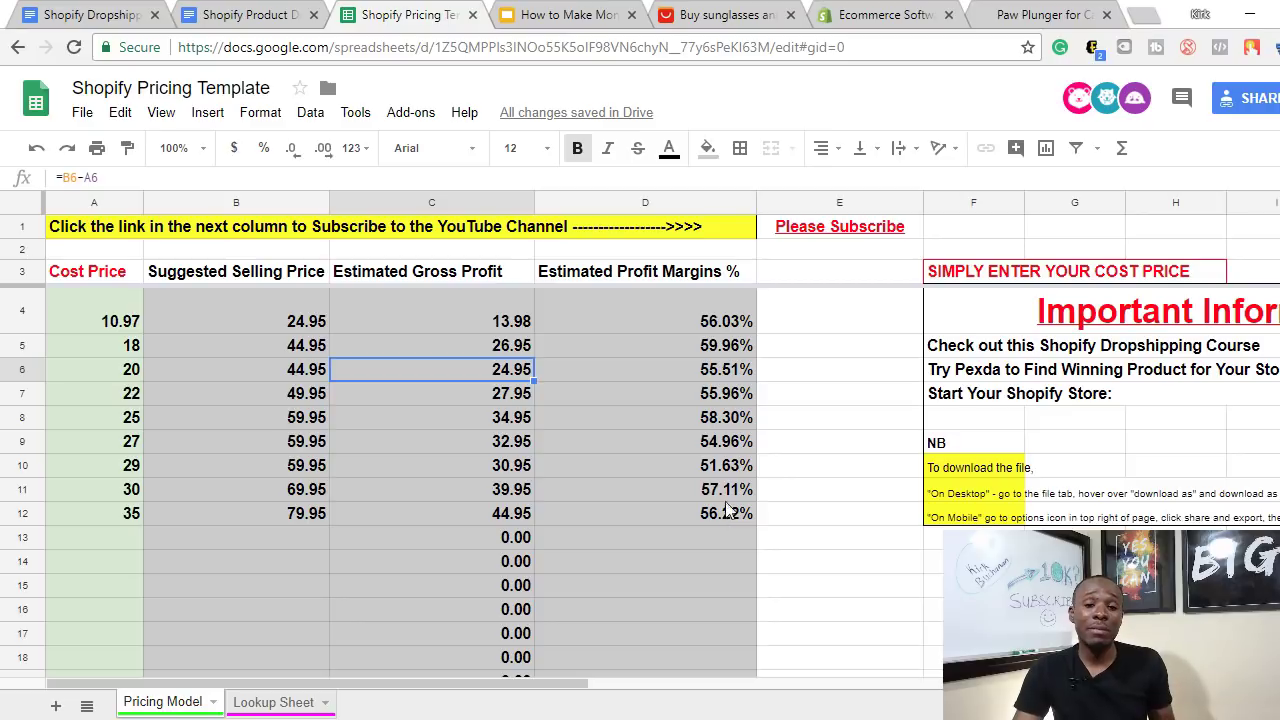
scroll(393, 541, "down", 3)
scroll(491, 517, "up", 3)
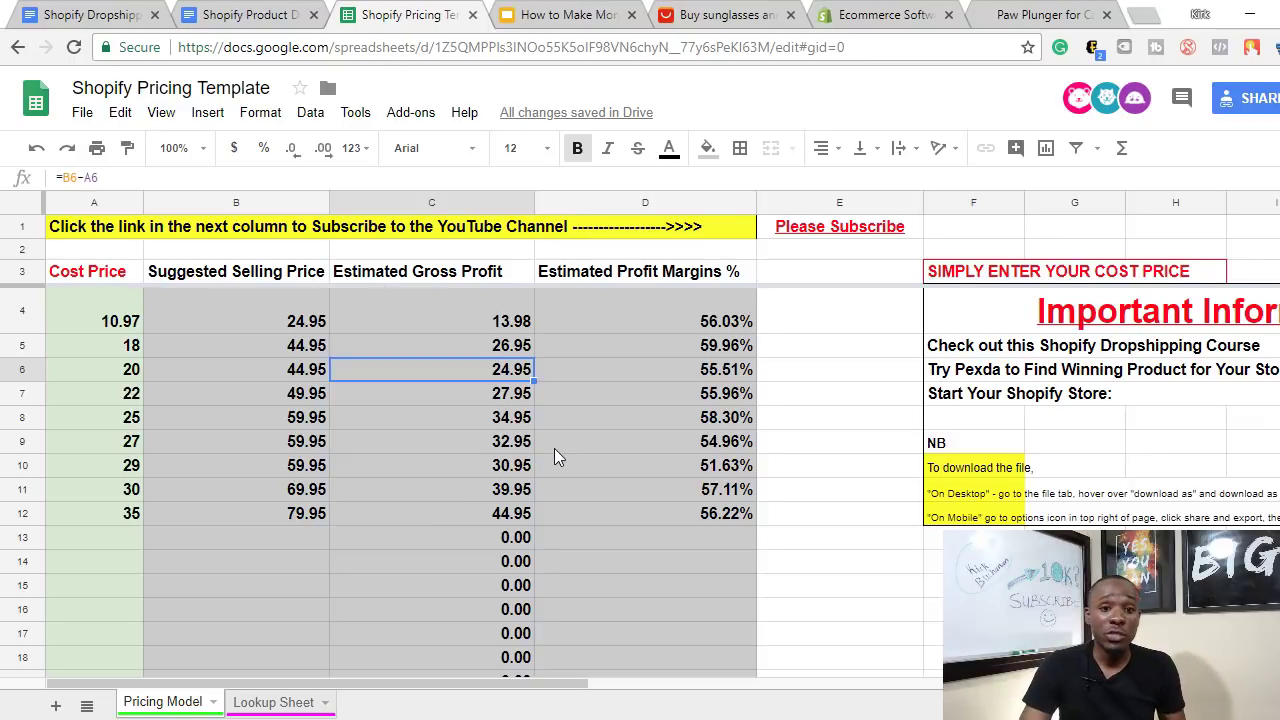
scroll(557, 451, "down", 2)
scroll(545, 452, "up", 1)
scroll(530, 480, "up", 1)
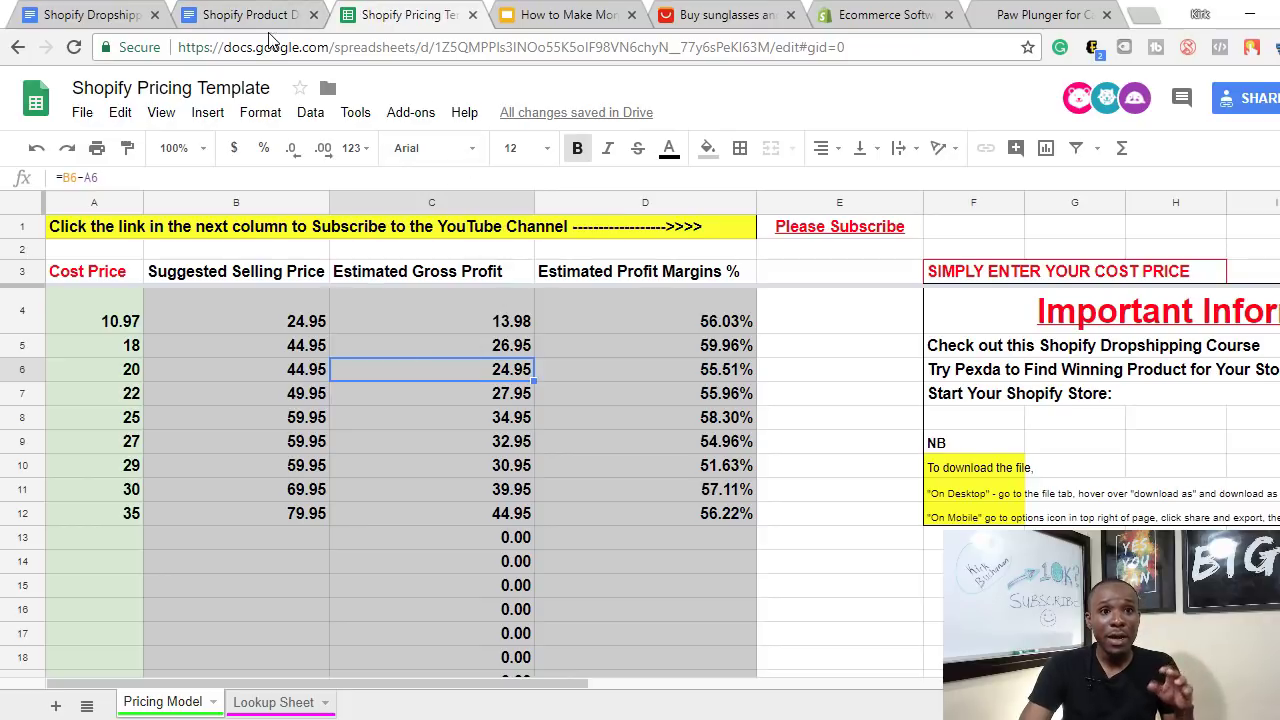
- Scroll through the Shopify Dropshipping 6 Figure Launch Checklist table, then switch to shopify.com
left_click(95, 15)
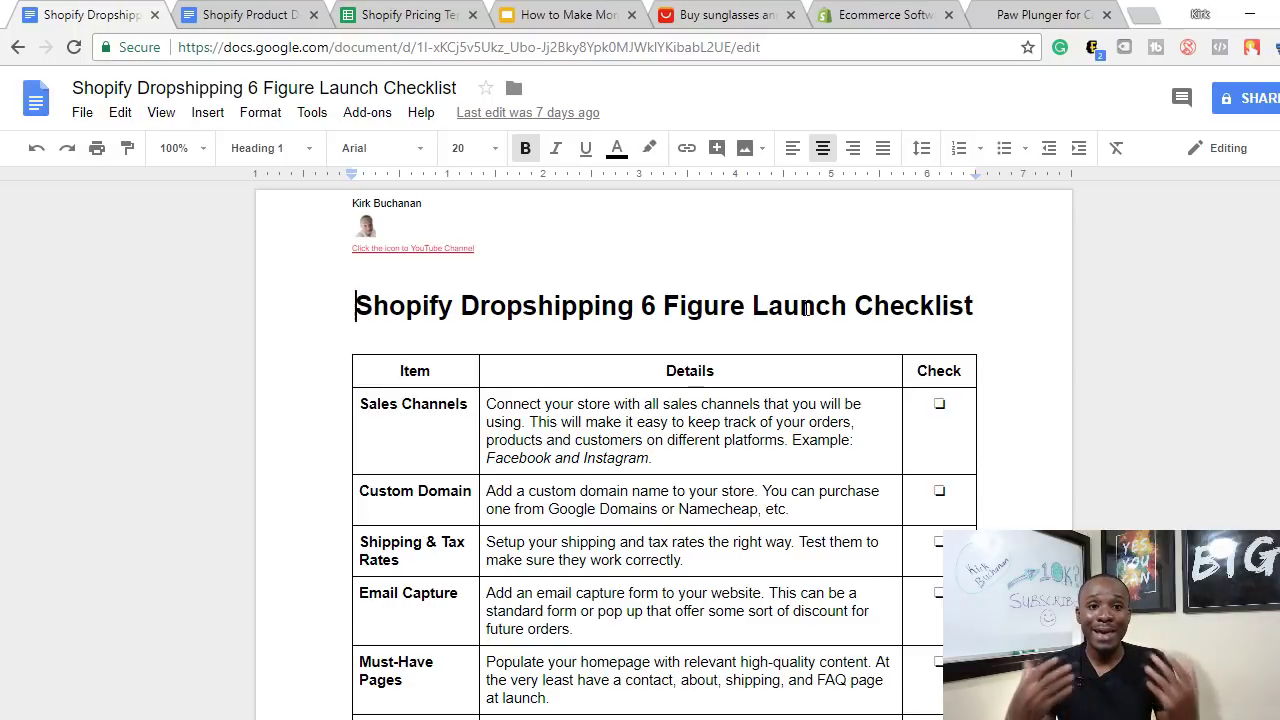
scroll(852, 365, "down", 2)
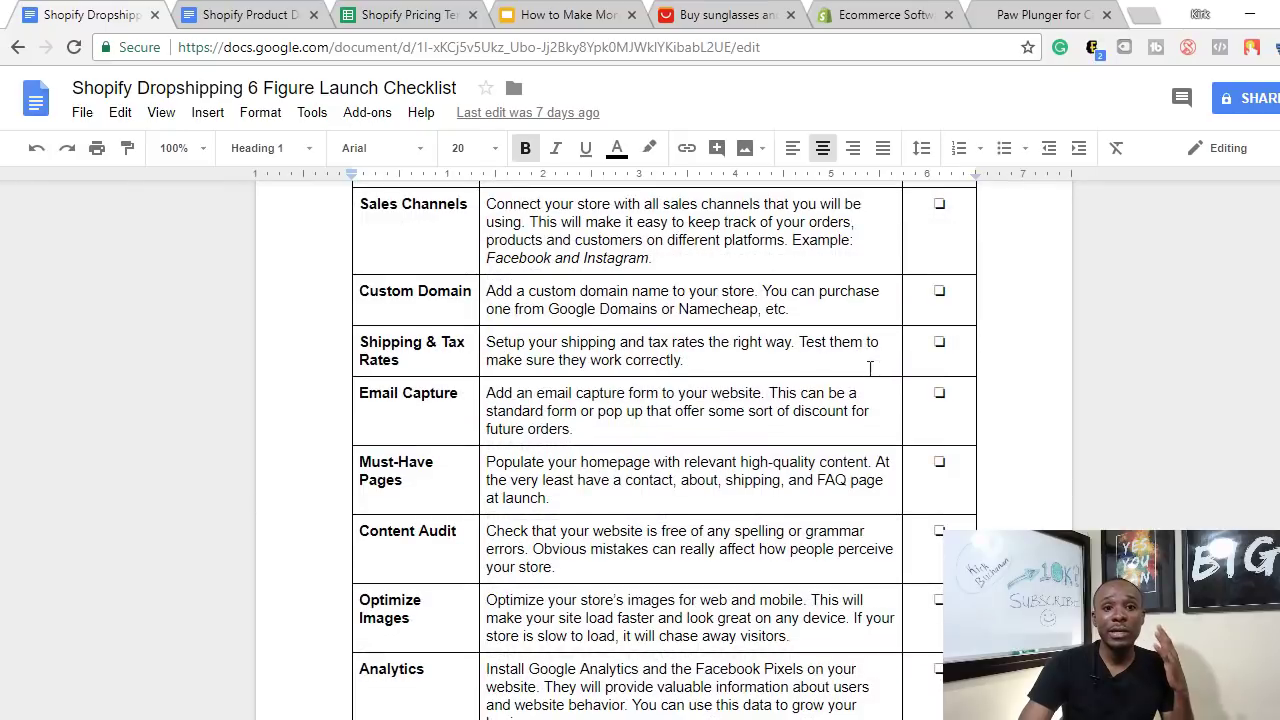
scroll(855, 378, "down", 1)
scroll(855, 378, "down", 2)
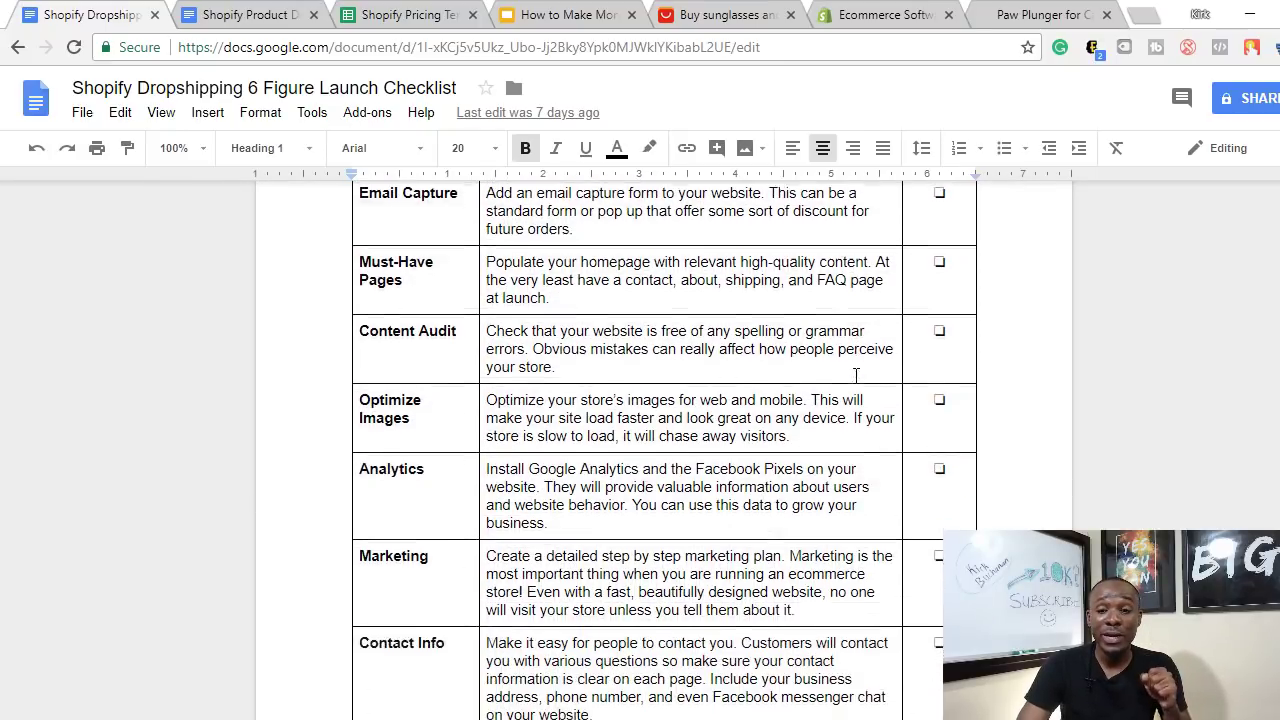
scroll(573, 470, "up", 5)
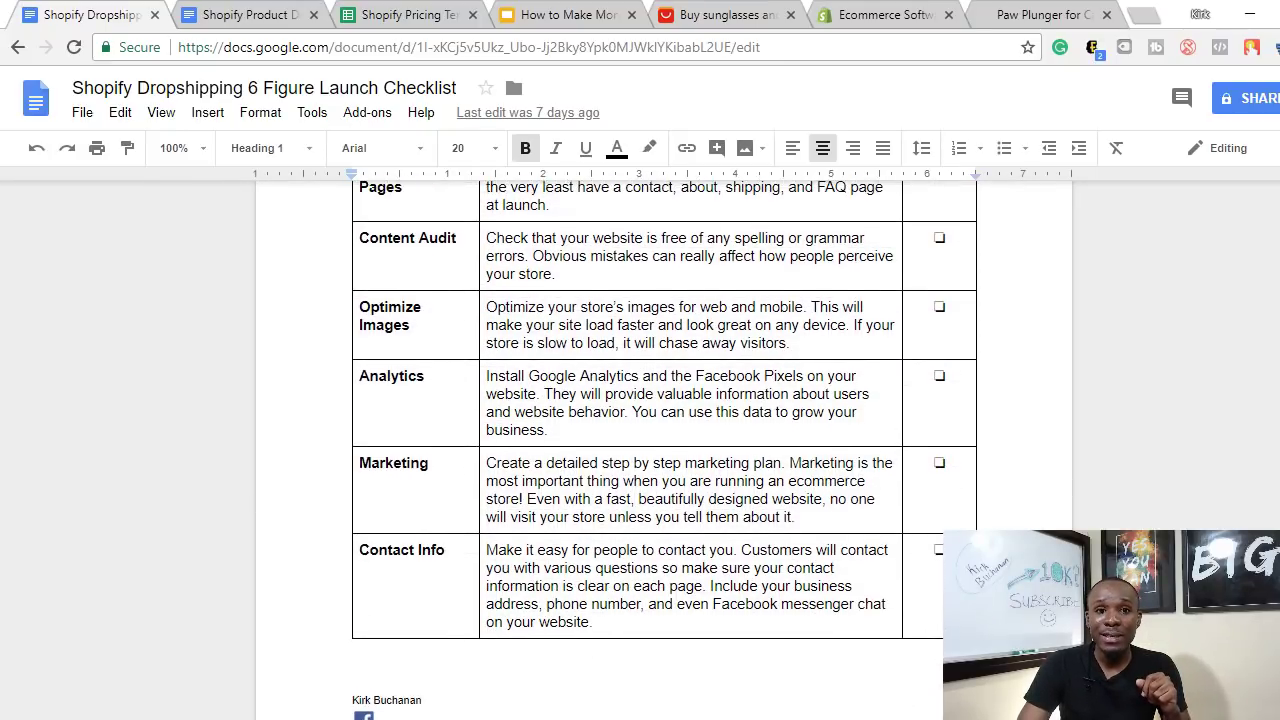
scroll(573, 470, "down", 4)
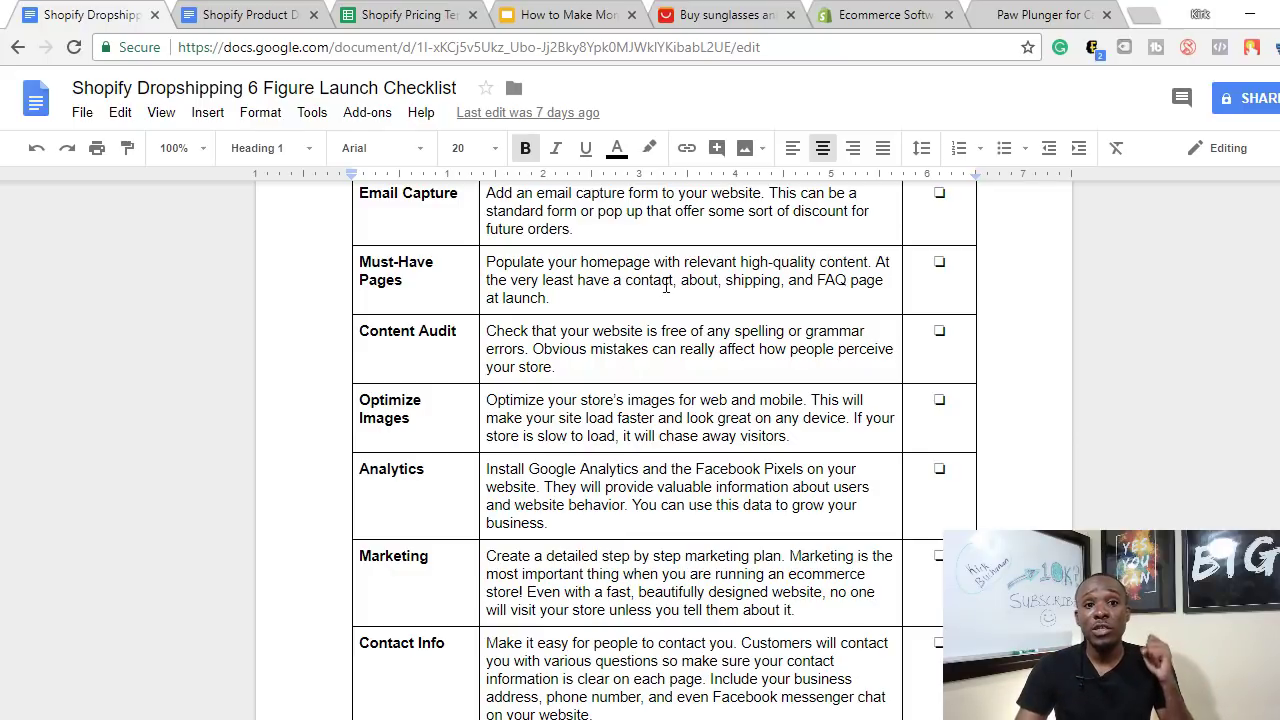
scroll(625, 390, "down", 1)
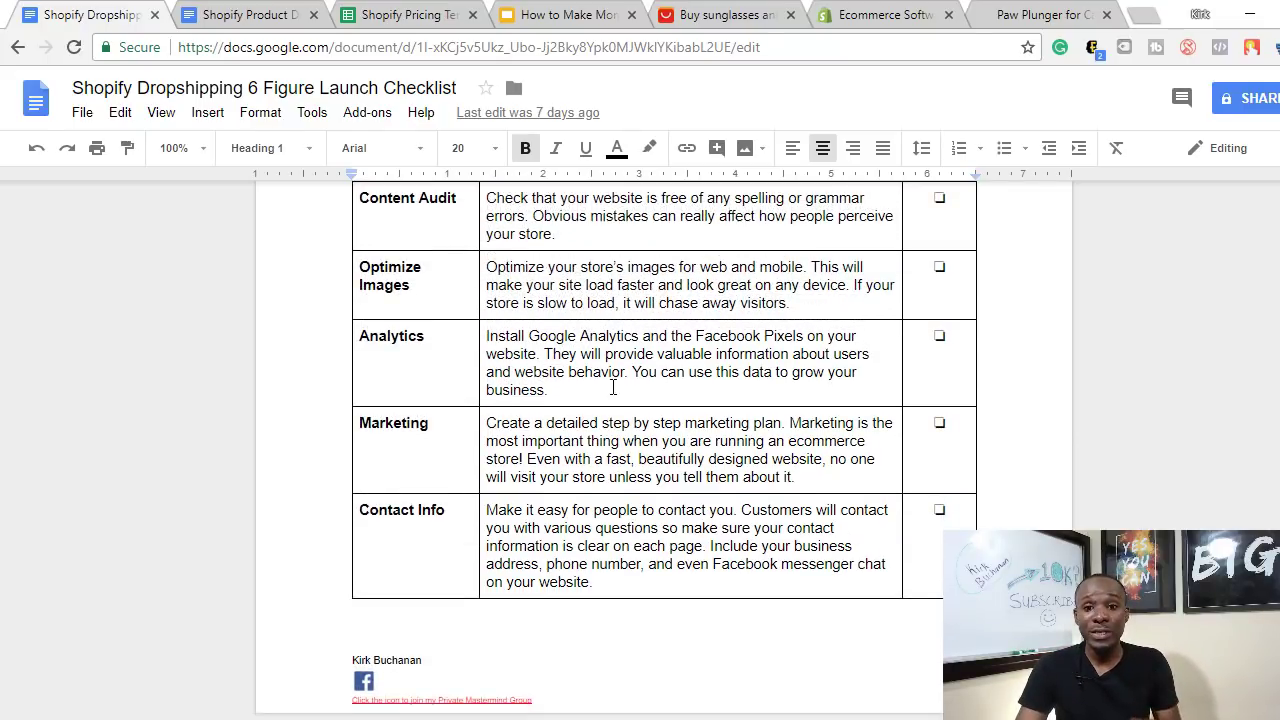
scroll(613, 387, "up", 3)
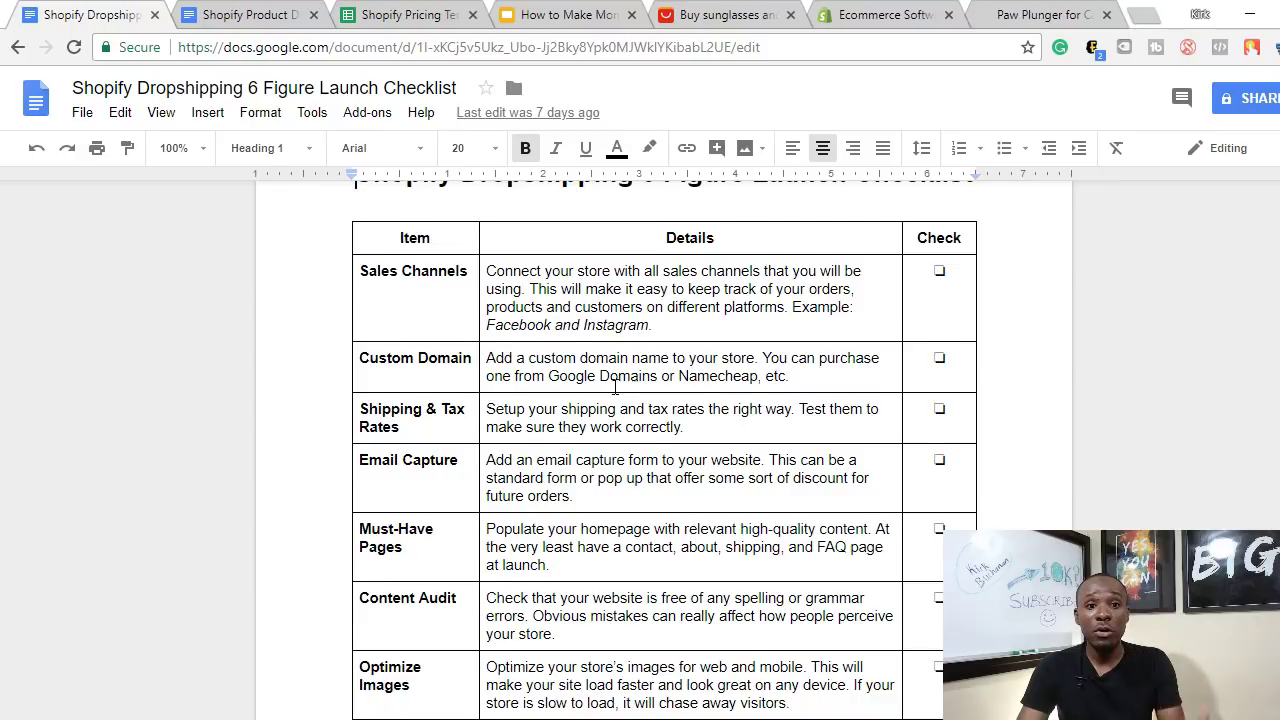
scroll(614, 386, "up", 1)
scroll(616, 390, "down", 4)
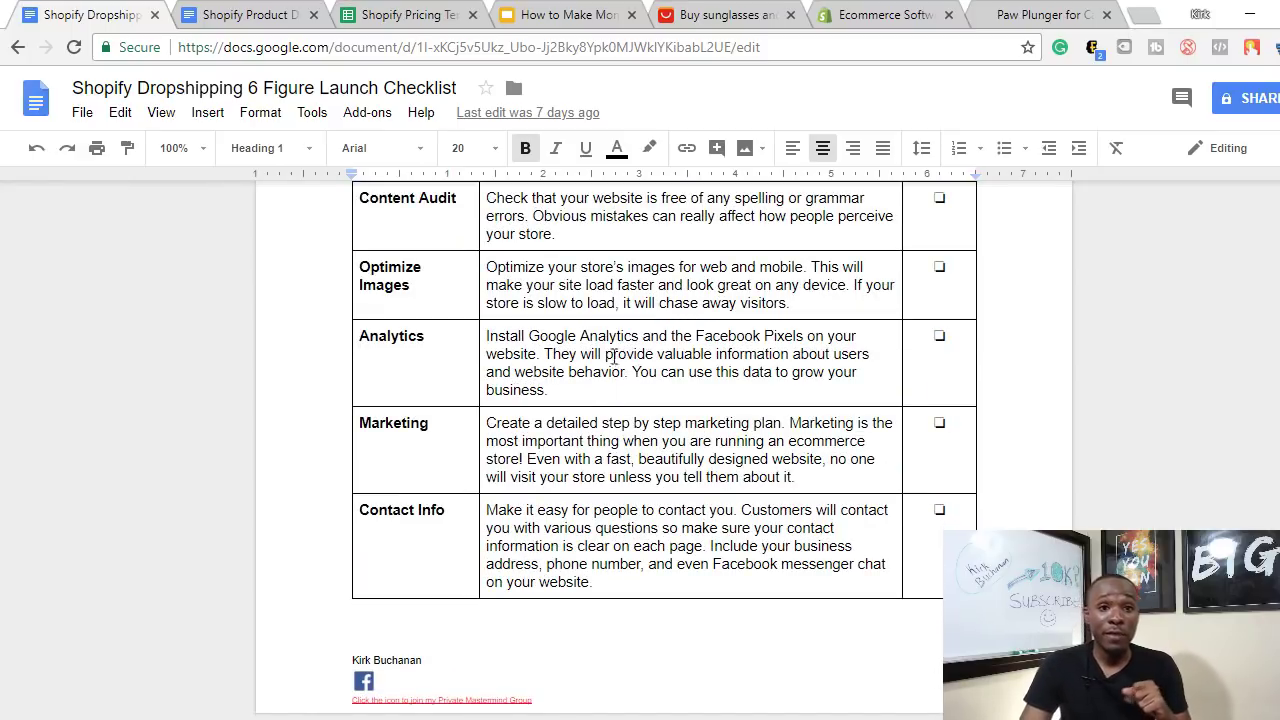
left_click(878, 18)
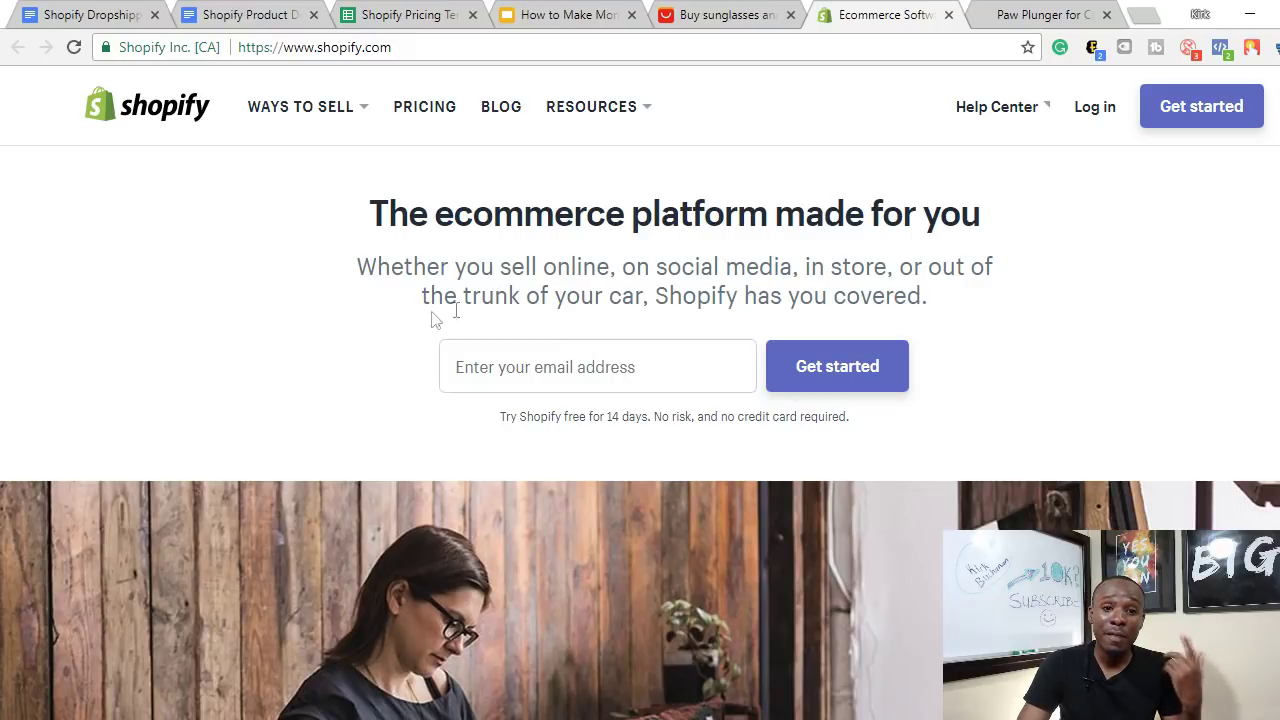
- Start the Shopify free trial with your email address and the store name 'Test Store398'
left_click(585, 363)
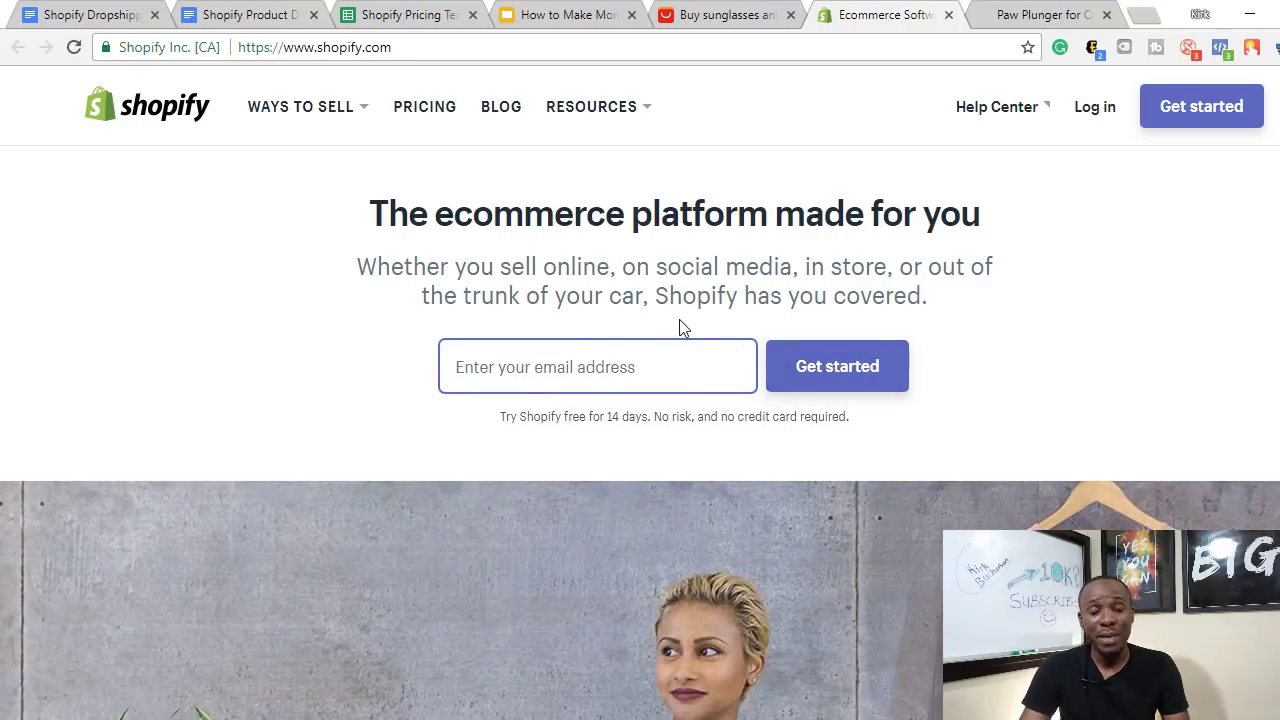
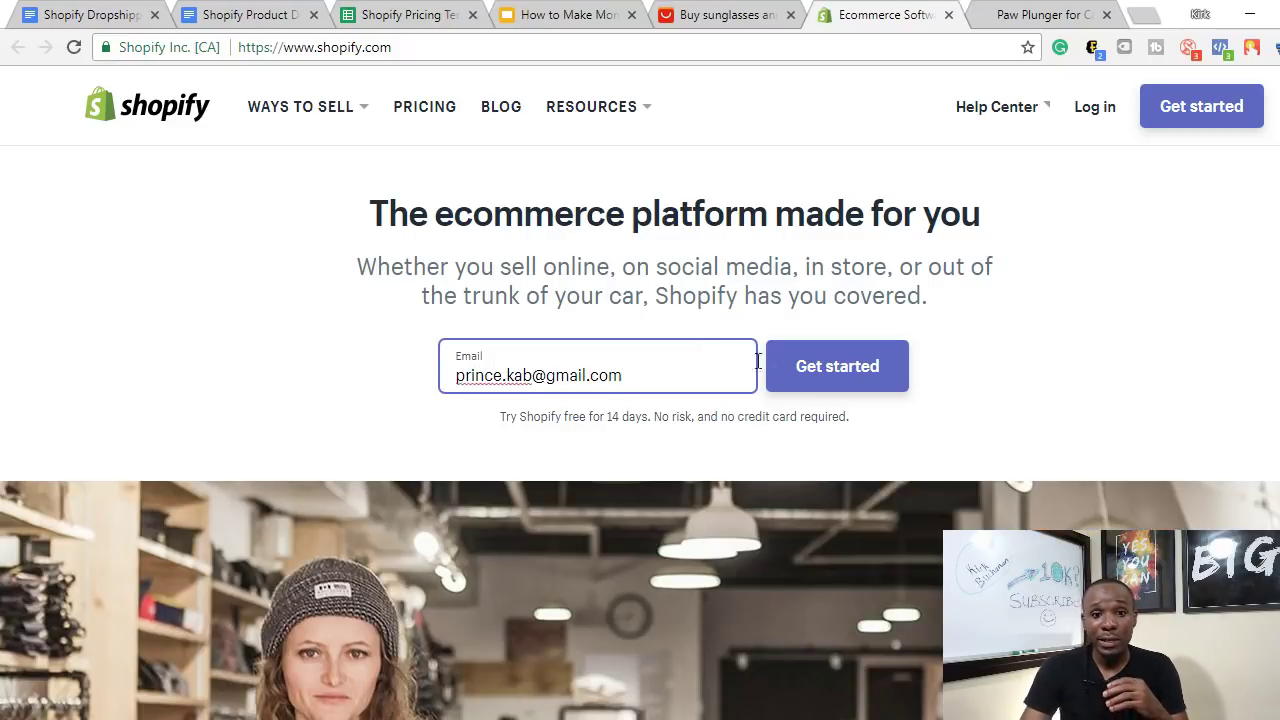
left_click(838, 365)
left_click(632, 477)
type("Test Stor")
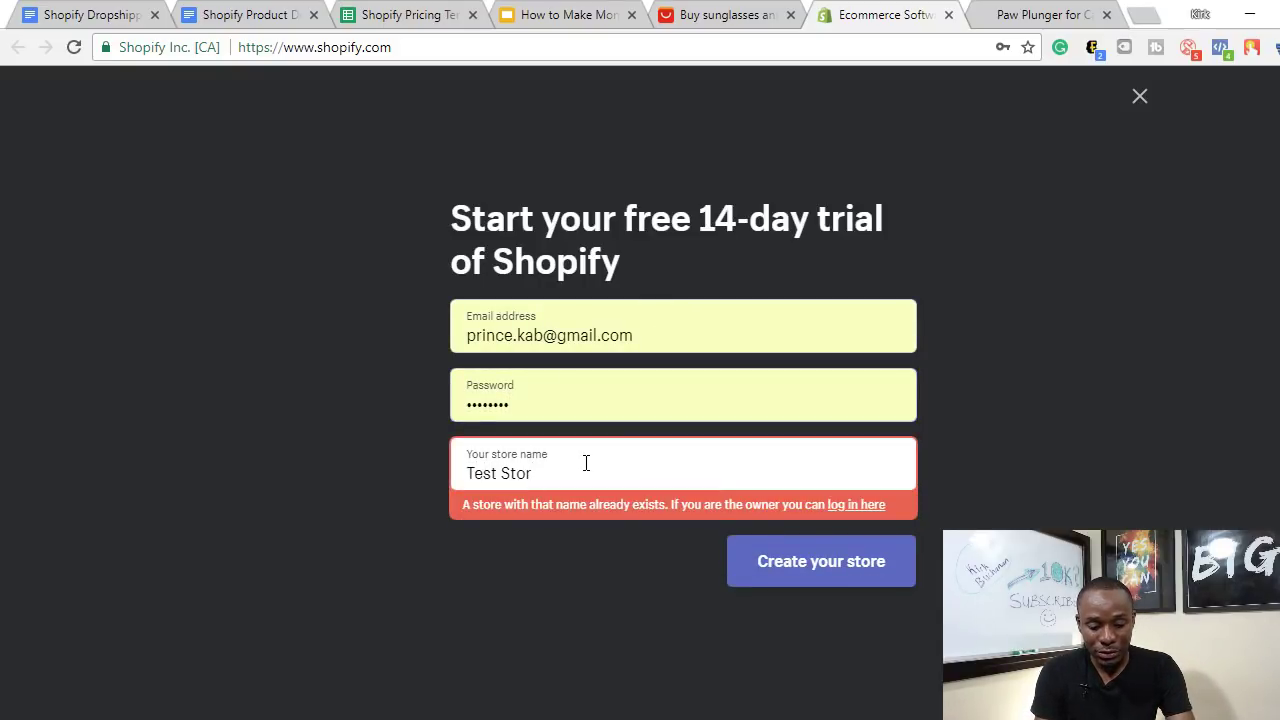
type("e398")
left_click(835, 532)
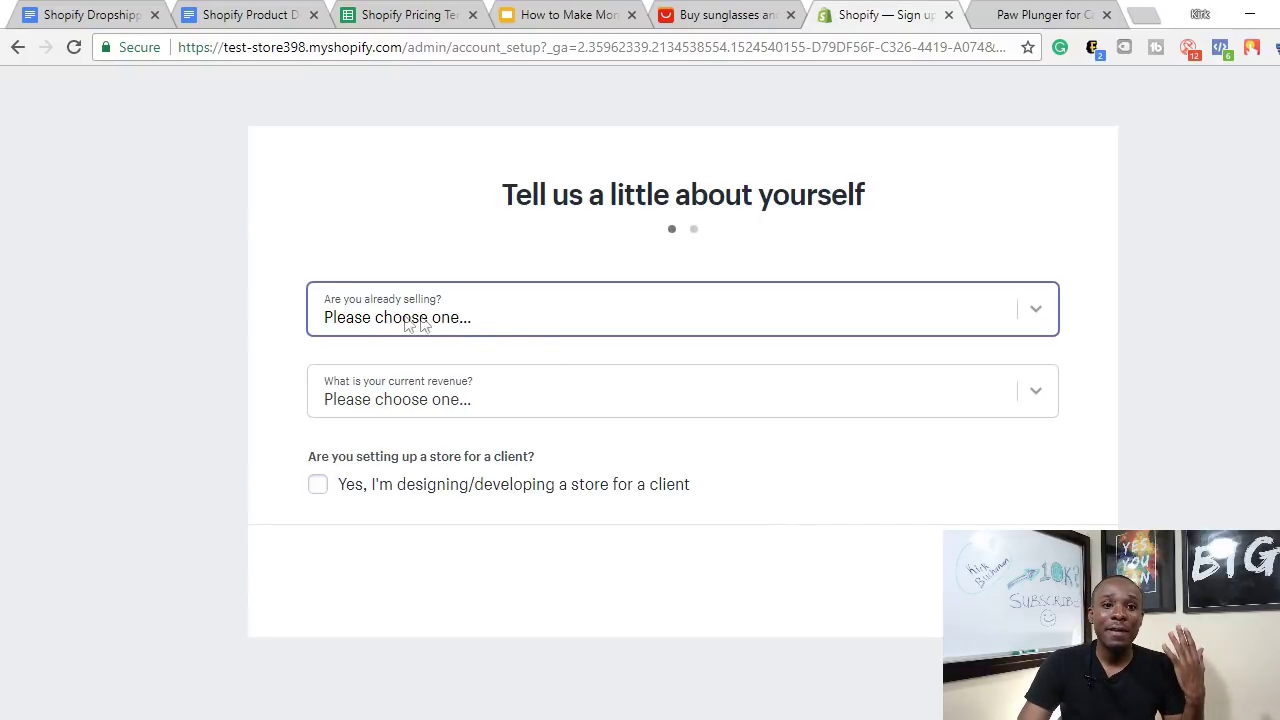
left_click(548, 323)
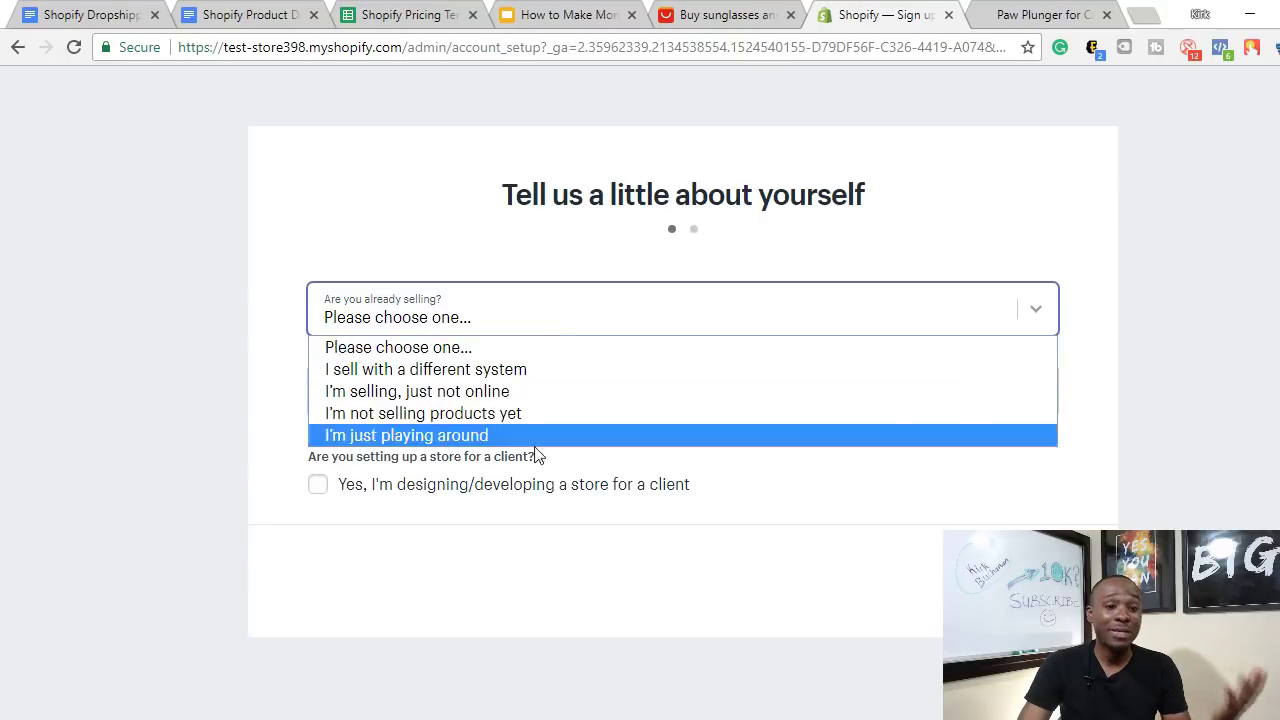
left_click(1060, 252)
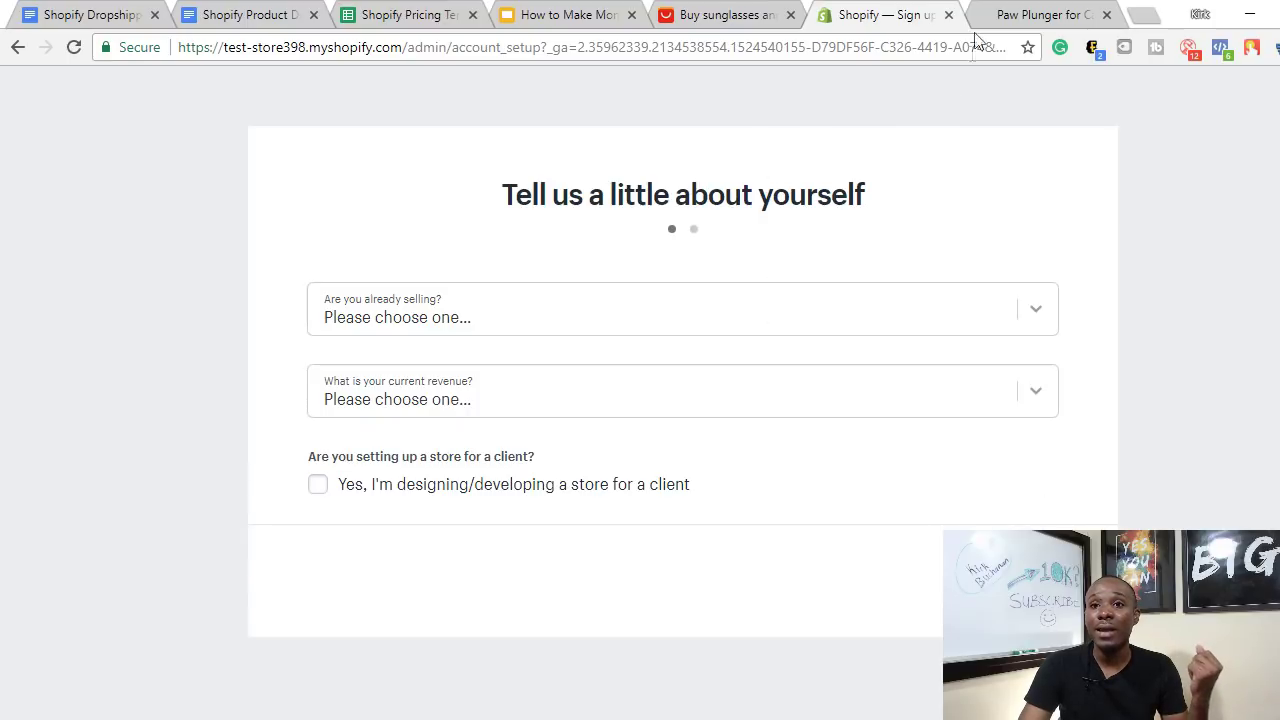
left_click(1002, 14)
left_click(887, 9)
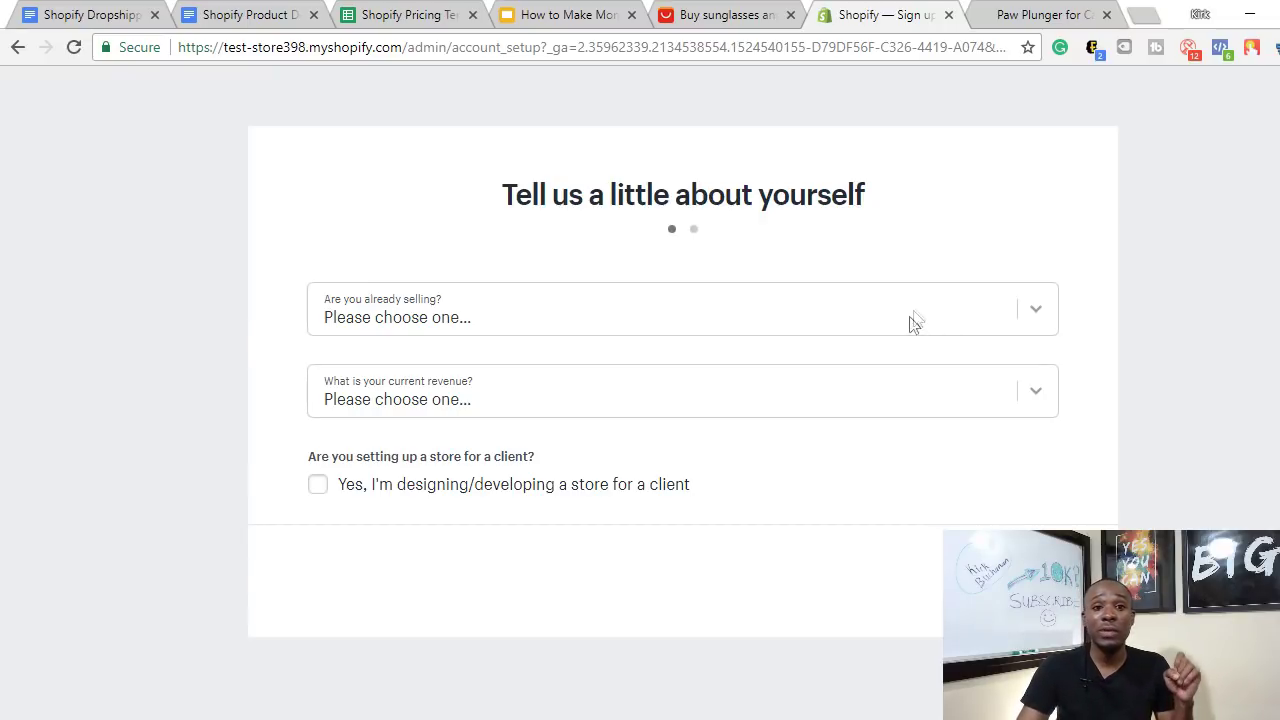
left_click(370, 12)
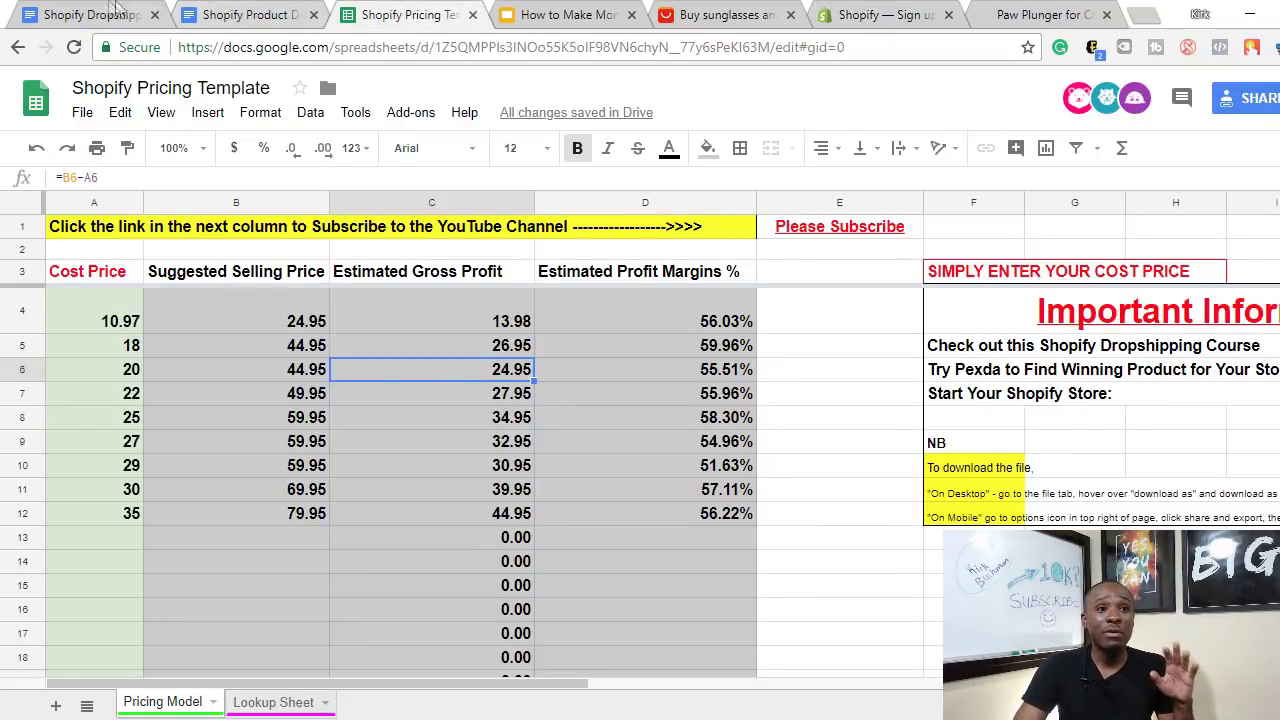
left_click(90, 14)
scroll(528, 413, "up", 5)
scroll(586, 500, "down", 4)
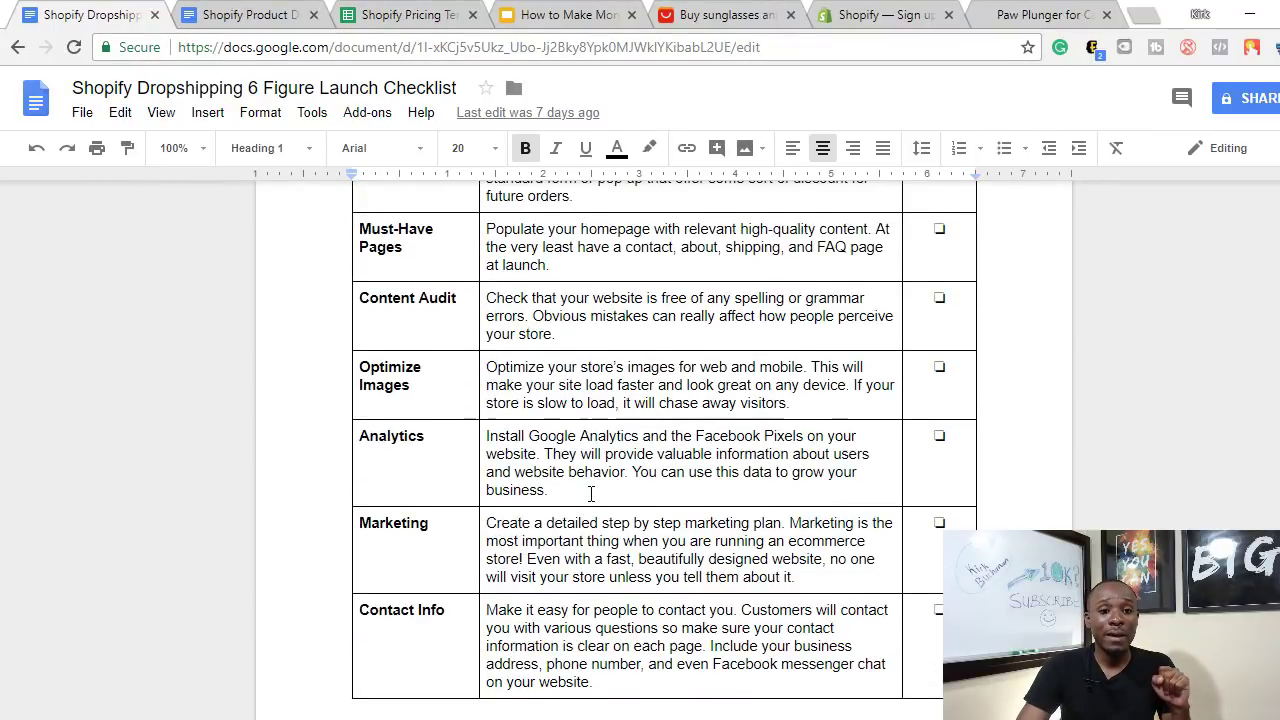
scroll(588, 490, "down", 1)
scroll(693, 541, "up", 3)
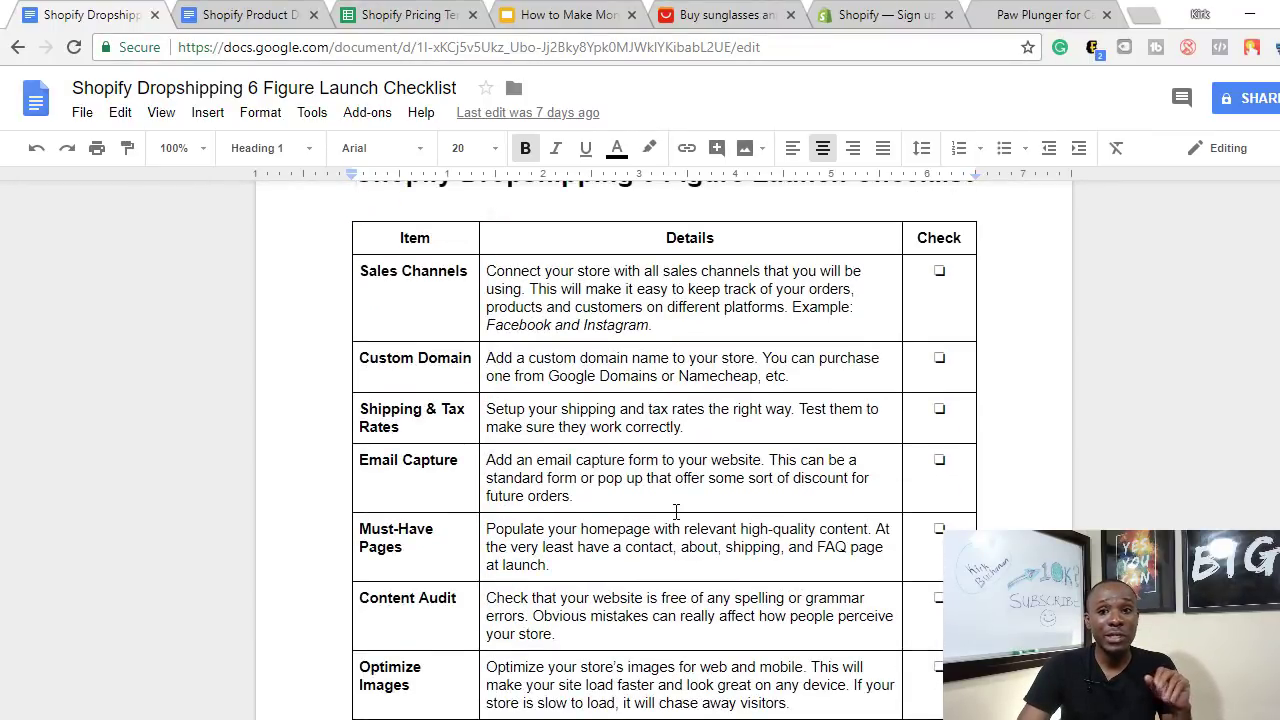
scroll(674, 447, "down", 5)
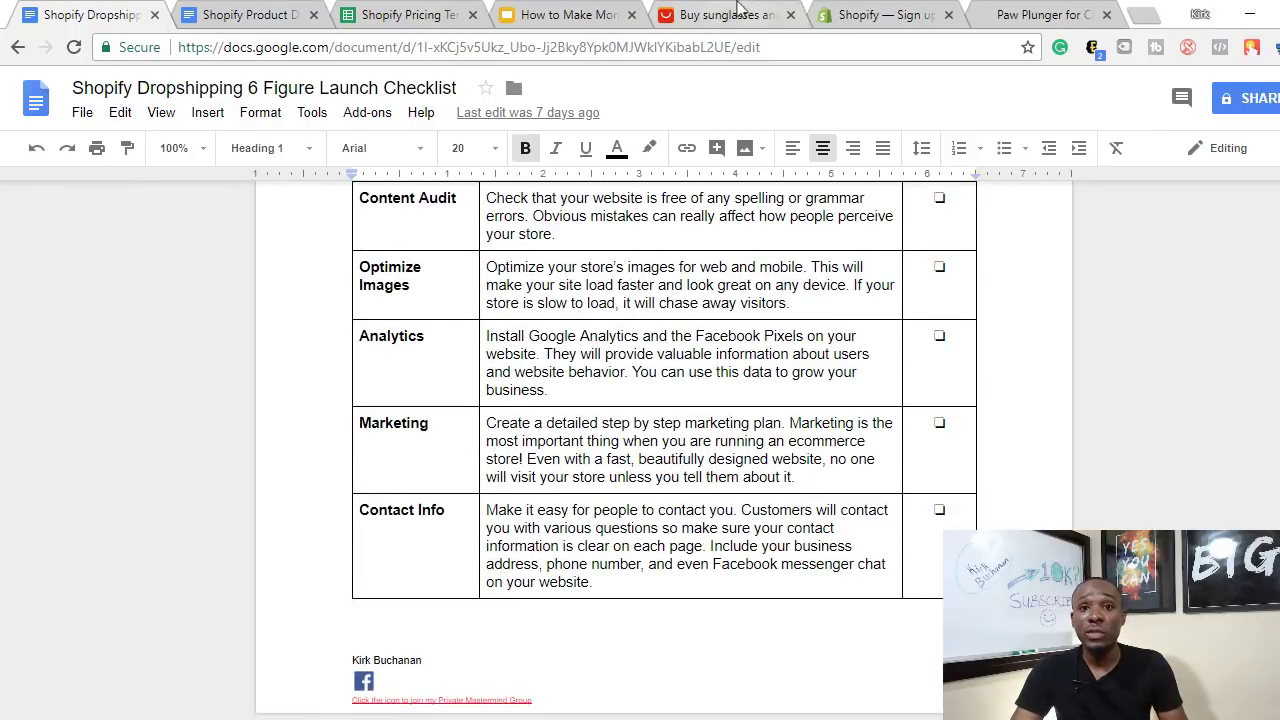
left_click(885, 15)
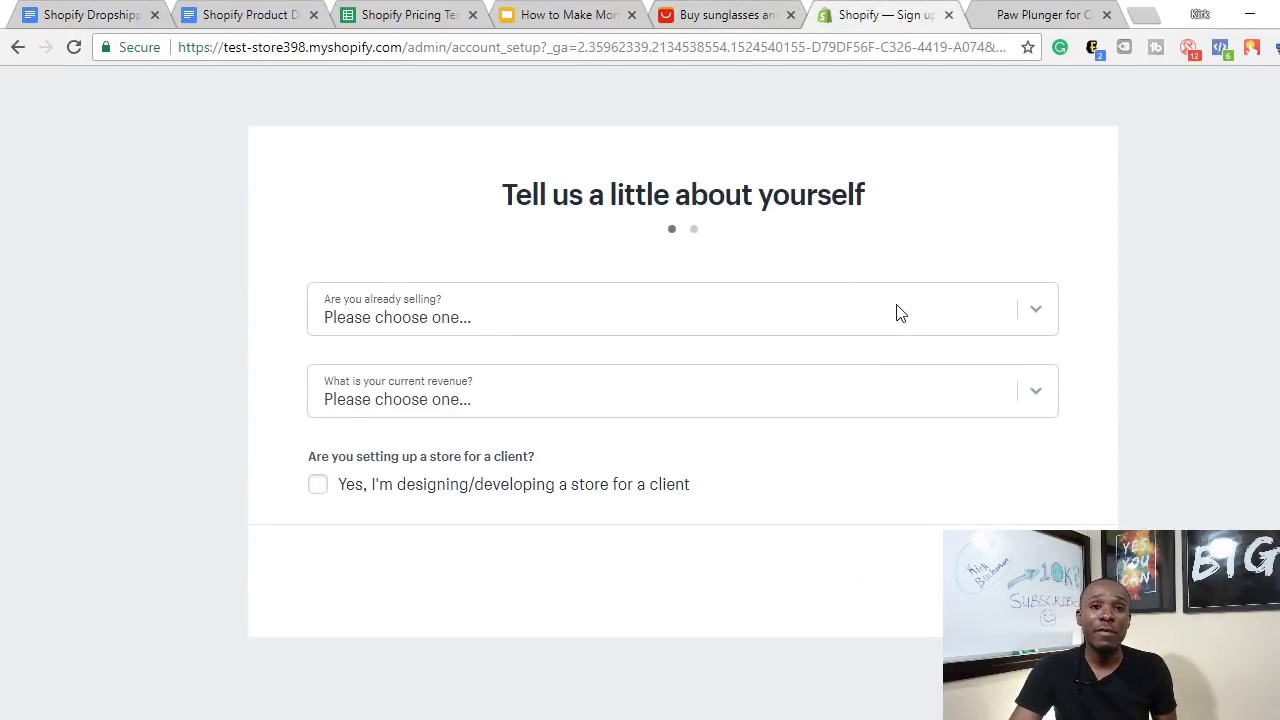
- Google 'oberlo' in a new tab and open the Oberlo Dropshipping result
left_click(1141, 17)
type("o")
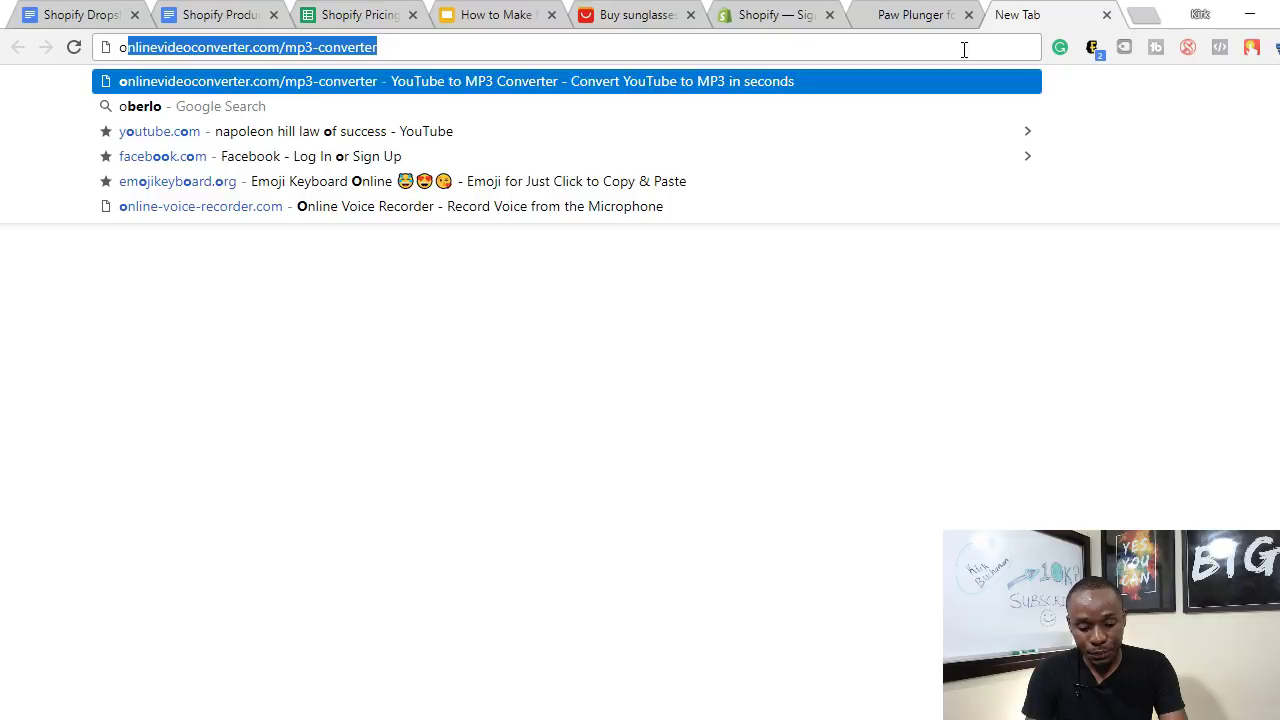
type("be")
key("Return")
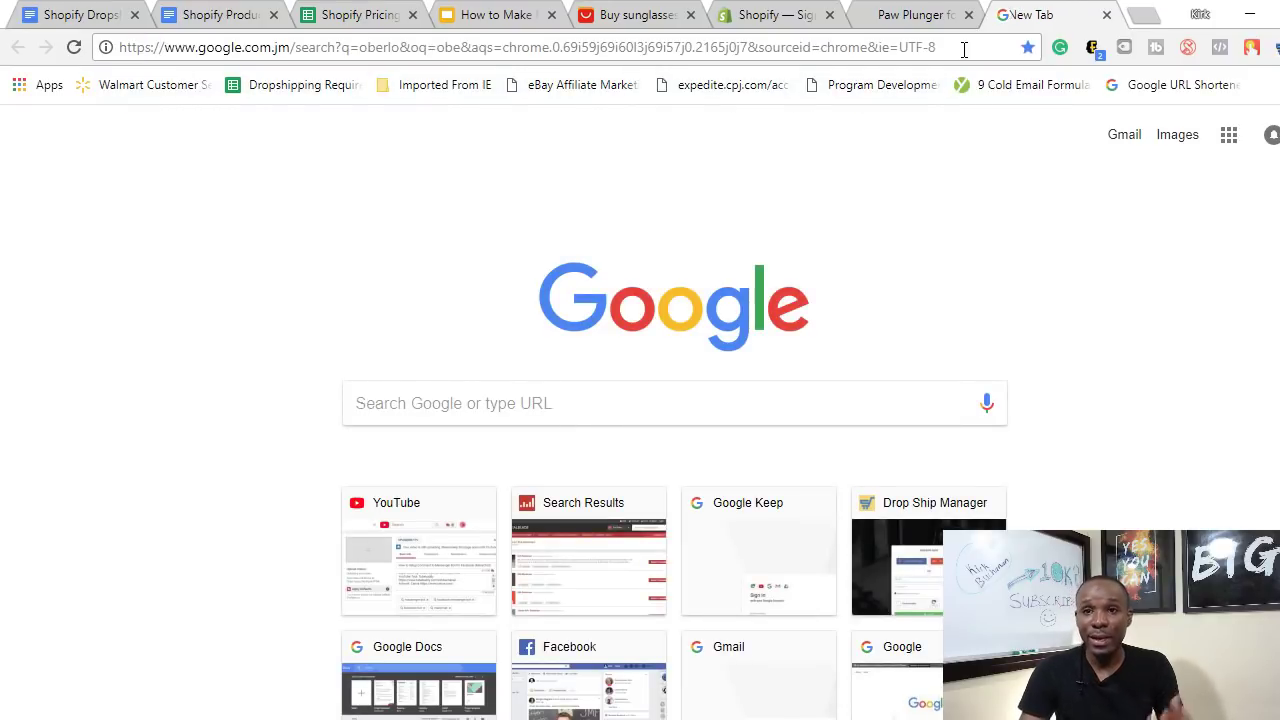
left_click(792, 8)
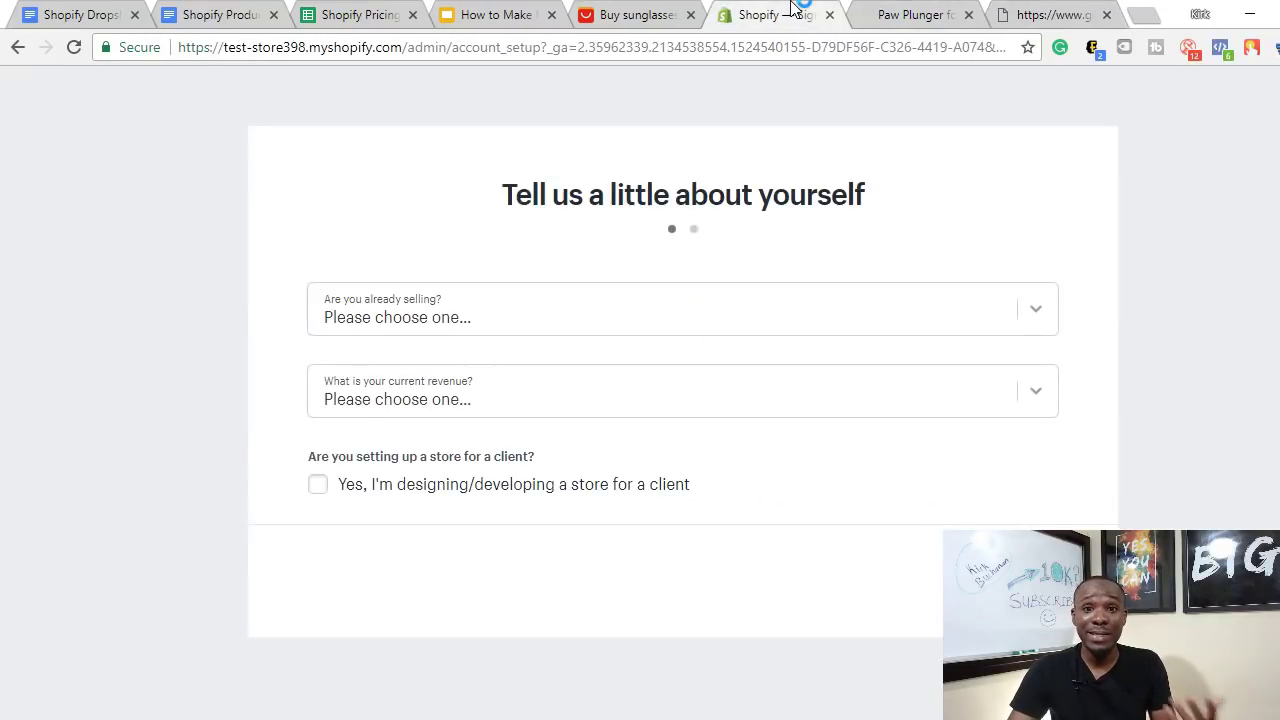
left_click(1054, 12)
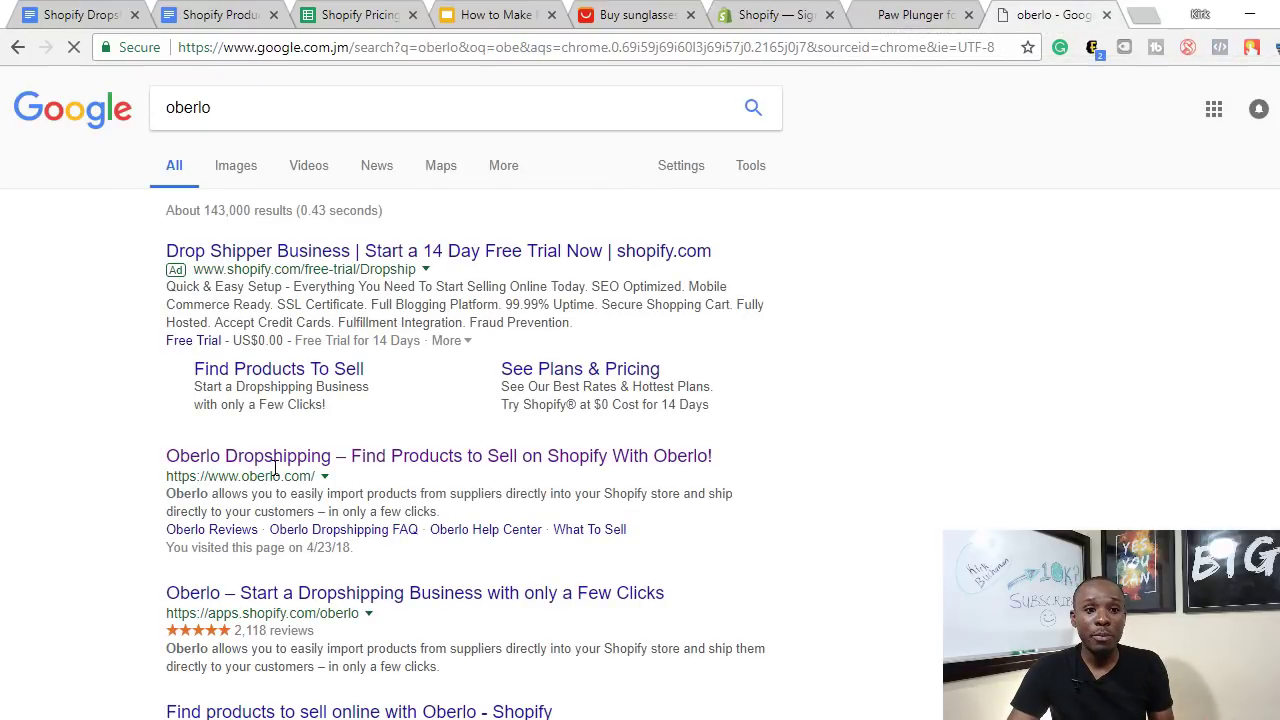
left_click(286, 470)
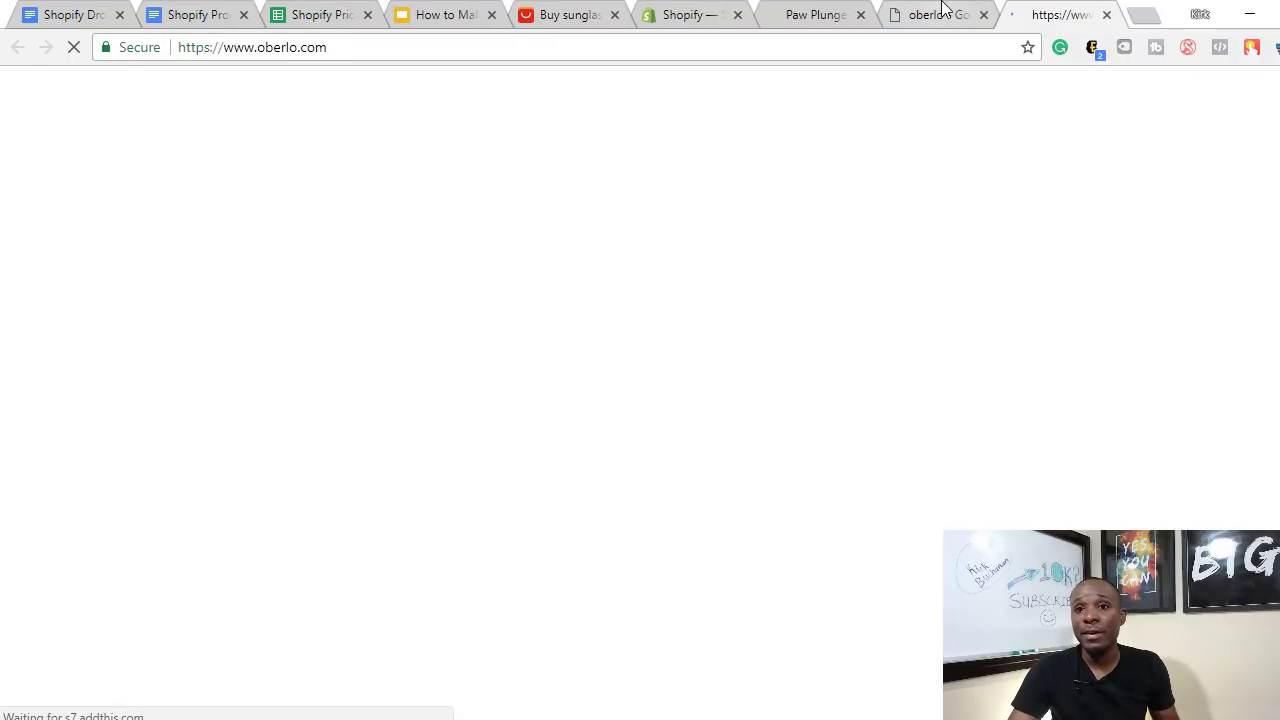
- Pass through the Paw Plunger page and product description document back to the pricing spreadsheet
left_click(816, 14)
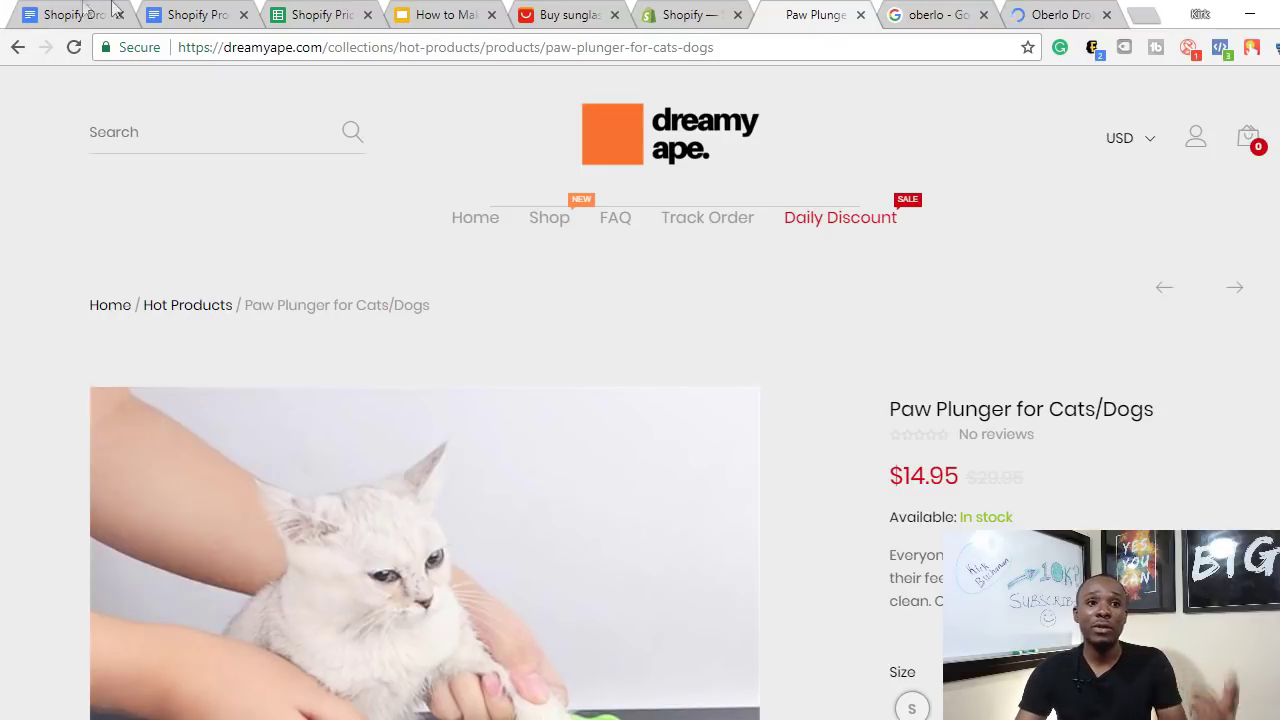
left_click(190, 14)
left_click(355, 10)
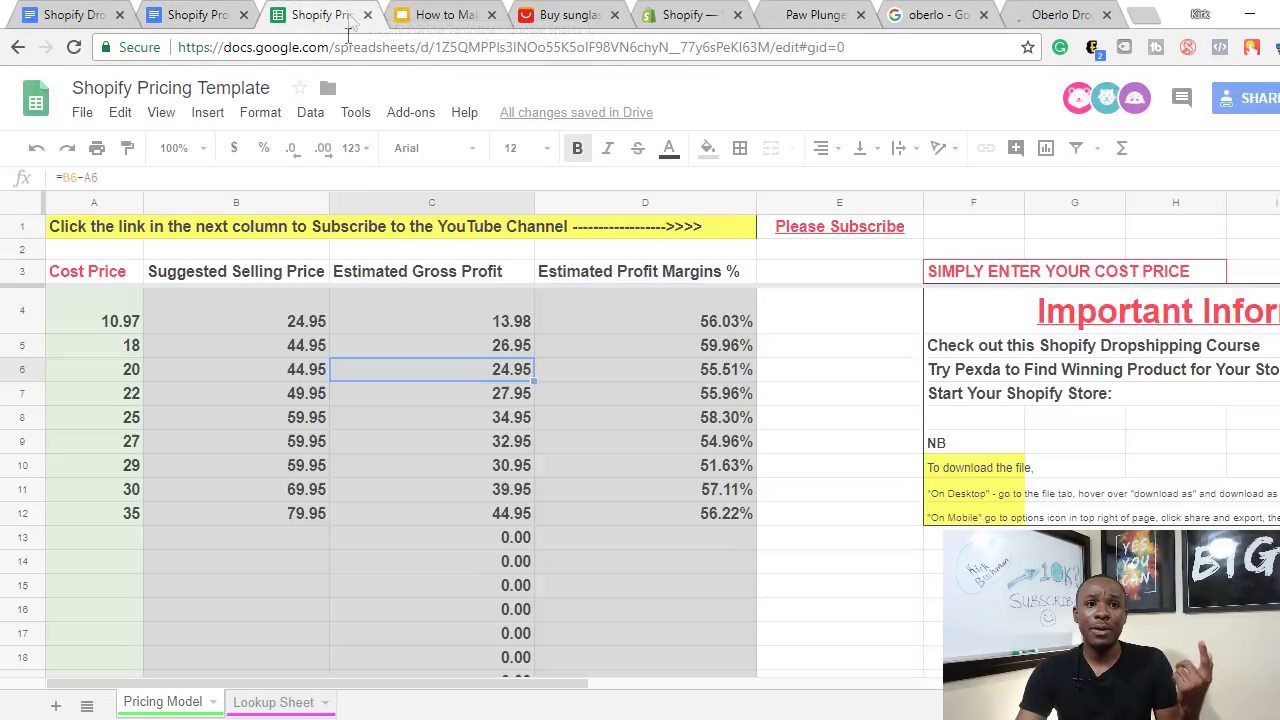